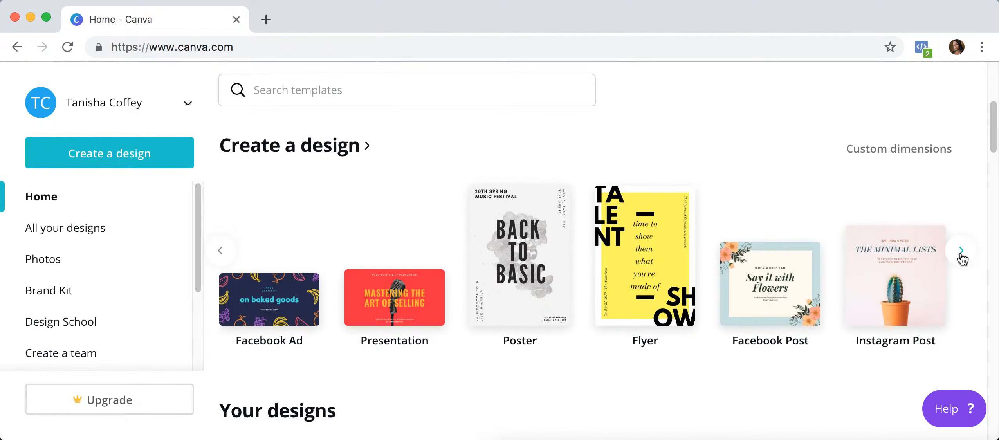
- Look through the available design types, from the logo and Facebook formats to the document and letterhead formats
{"action": "left_click", "coordinate": [961, 252]}
{"action": "left_click", "coordinate": [961, 253]}
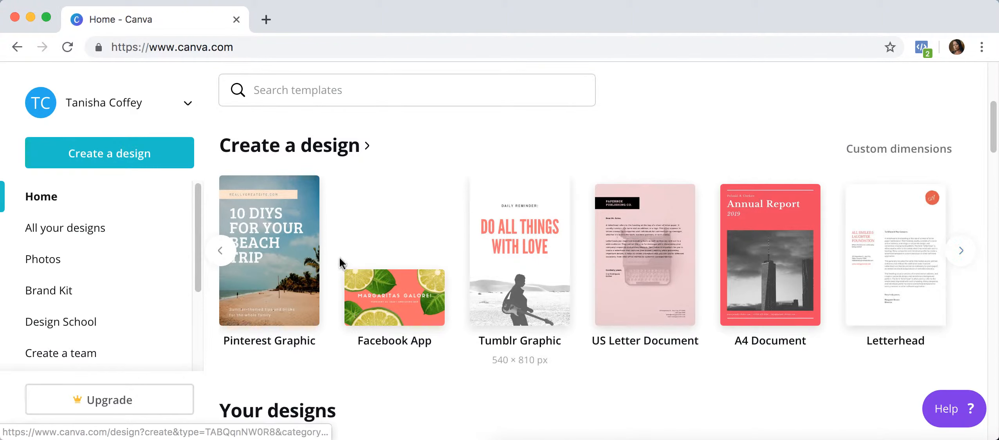
{"action": "left_click", "coordinate": [233, 257]}
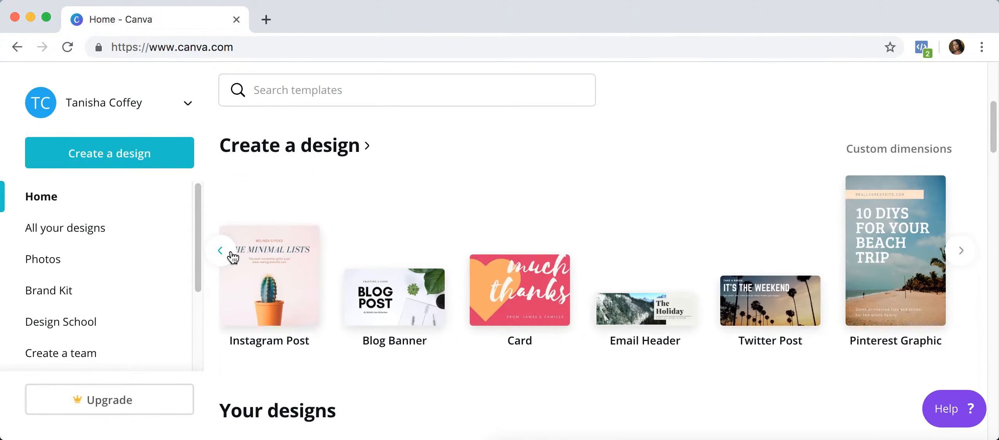
{"action": "left_click", "coordinate": [232, 257]}
{"action": "left_click", "coordinate": [233, 256]}
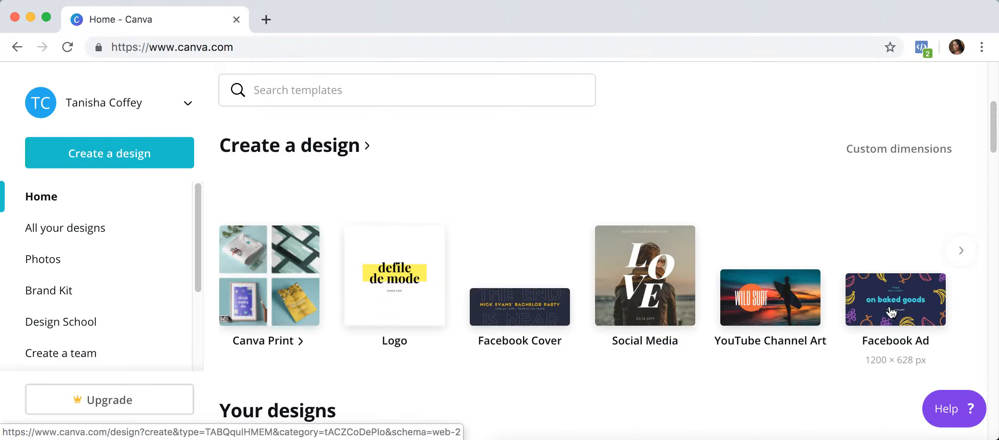
{"action": "left_click", "coordinate": [906, 155]}
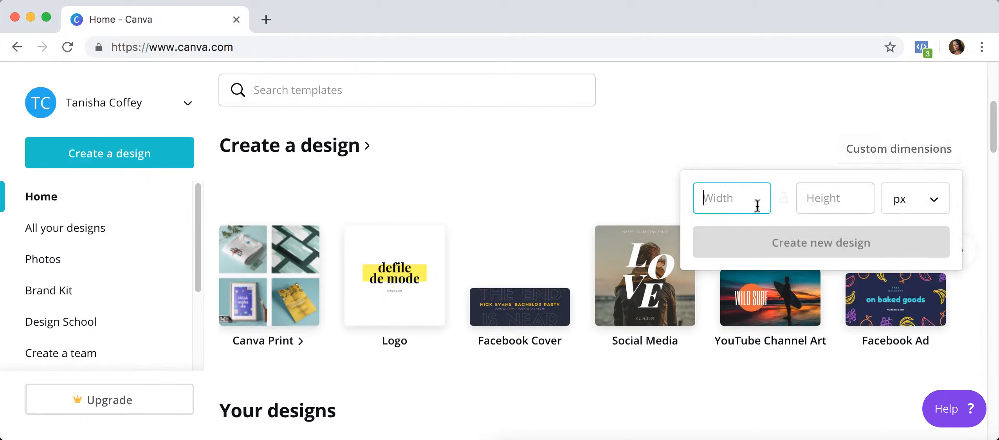
{"action": "left_click", "coordinate": [936, 203]}
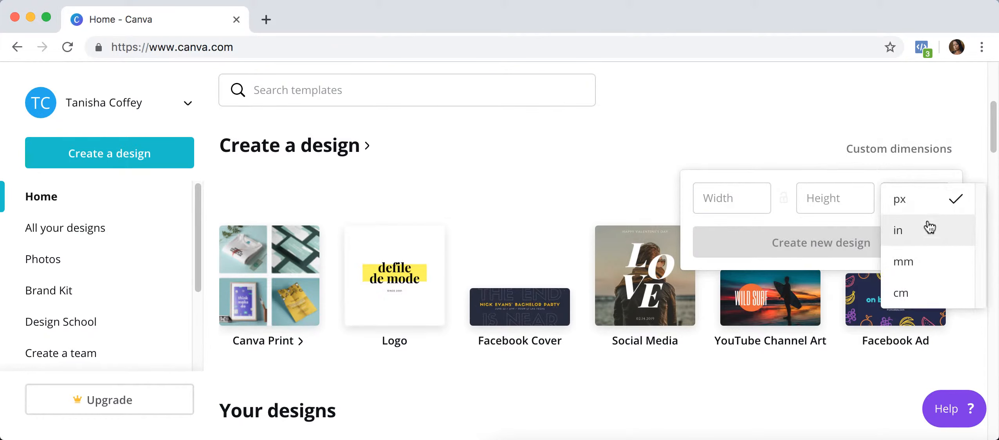
{"action": "left_click", "coordinate": [931, 228]}
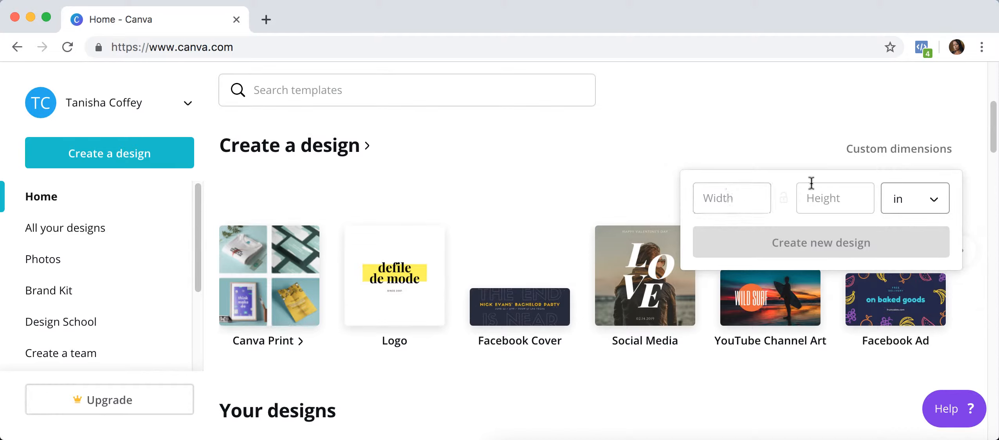
{"action": "left_click", "coordinate": [640, 180]}
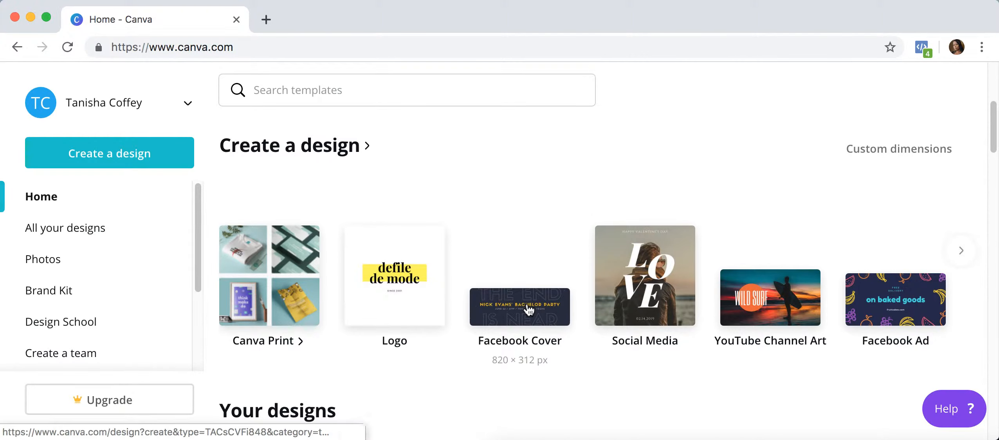
- Create a blank Facebook Cover design and dismiss the getting-started tutorial and help list
{"action": "left_click", "coordinate": [524, 320]}
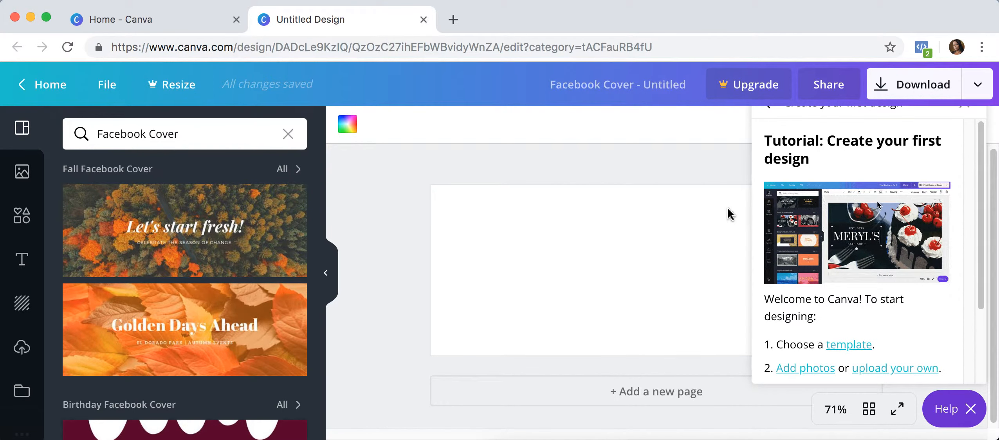
{"action": "left_click", "coordinate": [963, 114]}
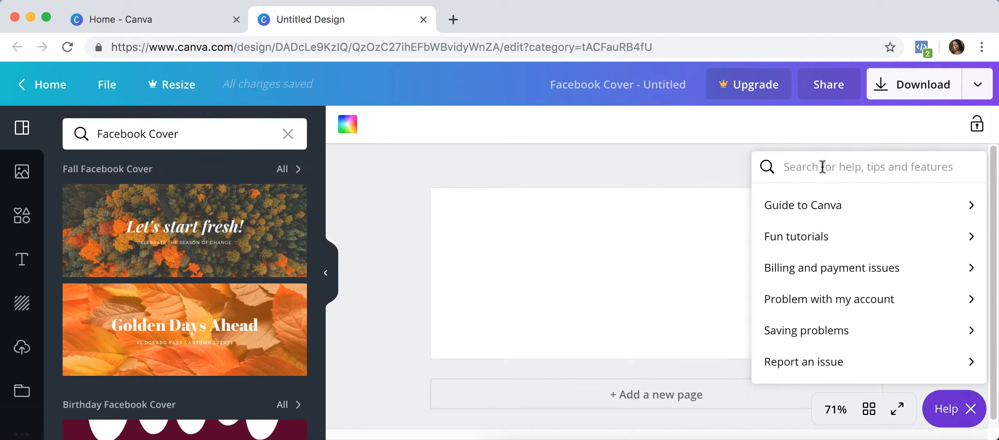
{"action": "left_click", "coordinate": [675, 169]}
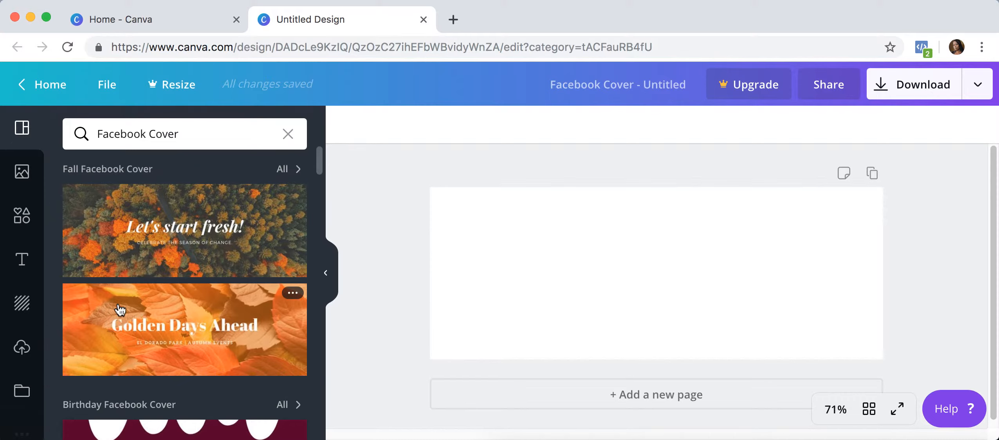
- Browse the Facebook Cover templates and view the details of the Weekend Makeup Sale template under Beauty
{"action": "scroll", "coordinate": [119, 310], "scroll_direction": "down", "scroll_amount": 5}
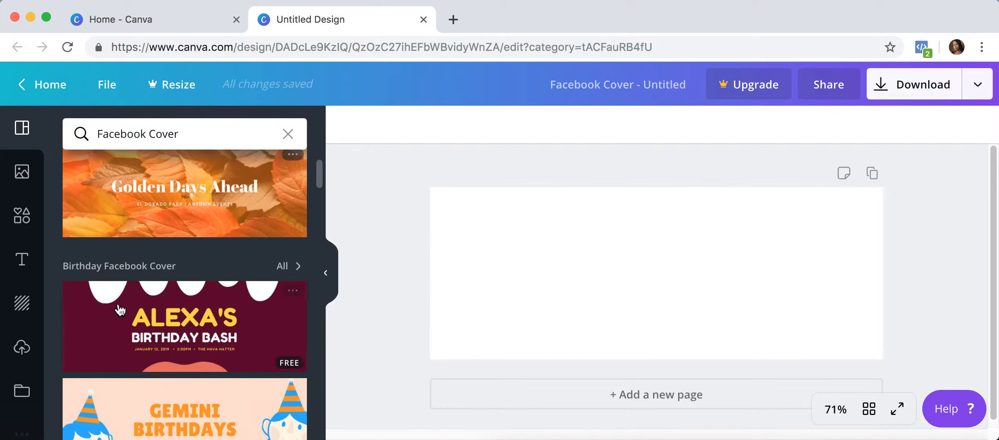
{"action": "scroll", "coordinate": [120, 310], "scroll_direction": "down", "scroll_amount": 10}
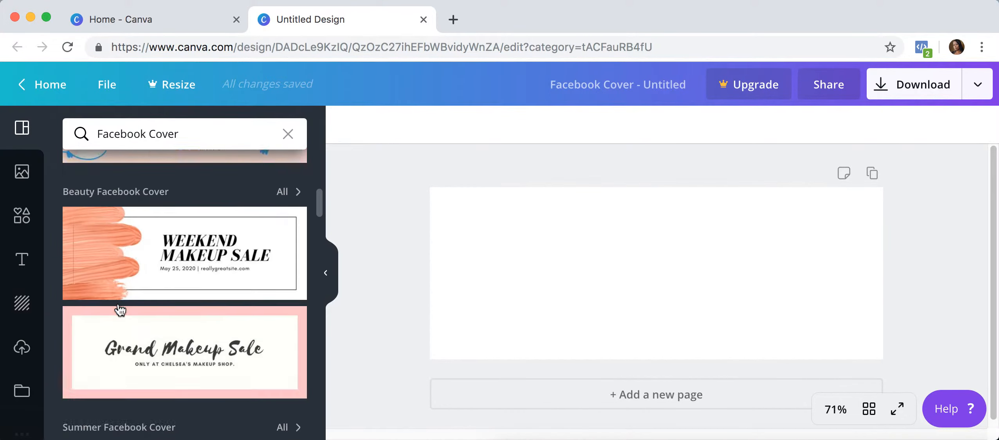
{"action": "scroll", "coordinate": [119, 310], "scroll_direction": "down", "scroll_amount": 10}
{"action": "scroll", "coordinate": [119, 310], "scroll_direction": "down", "scroll_amount": 5}
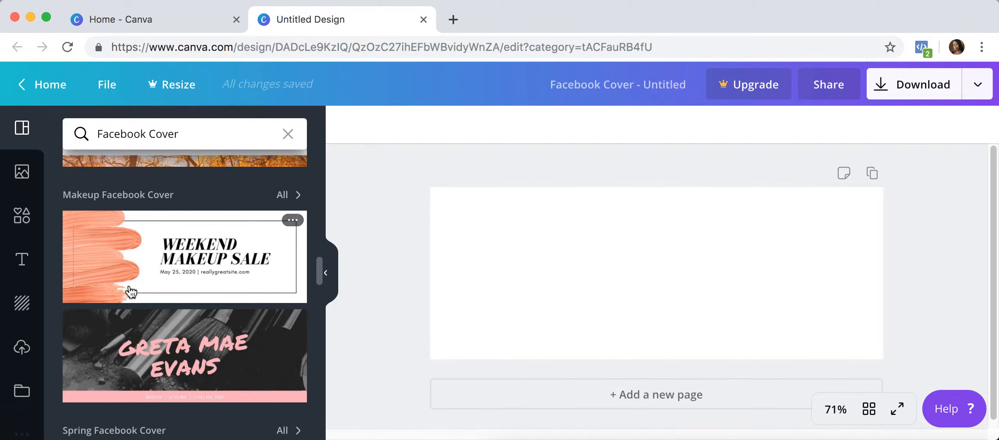
{"action": "scroll", "coordinate": [158, 265], "scroll_direction": "up", "scroll_amount": 6}
{"action": "scroll", "coordinate": [158, 262], "scroll_direction": "up", "scroll_amount": 5}
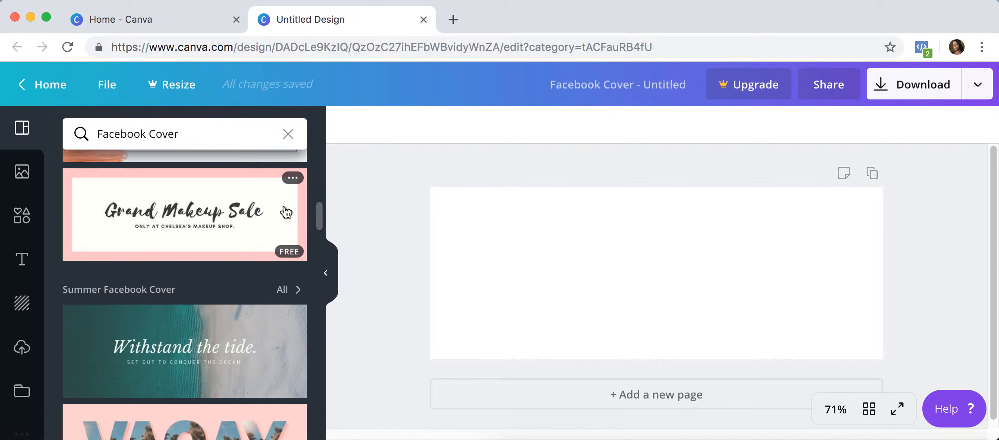
{"action": "scroll", "coordinate": [289, 208], "scroll_direction": "up", "scroll_amount": 3}
{"action": "scroll", "coordinate": [286, 211], "scroll_direction": "up", "scroll_amount": 1}
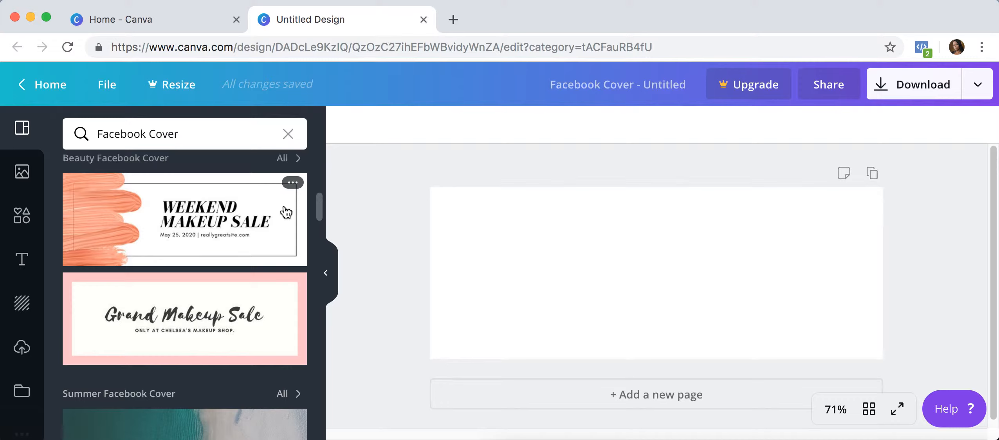
{"action": "left_click", "coordinate": [293, 182]}
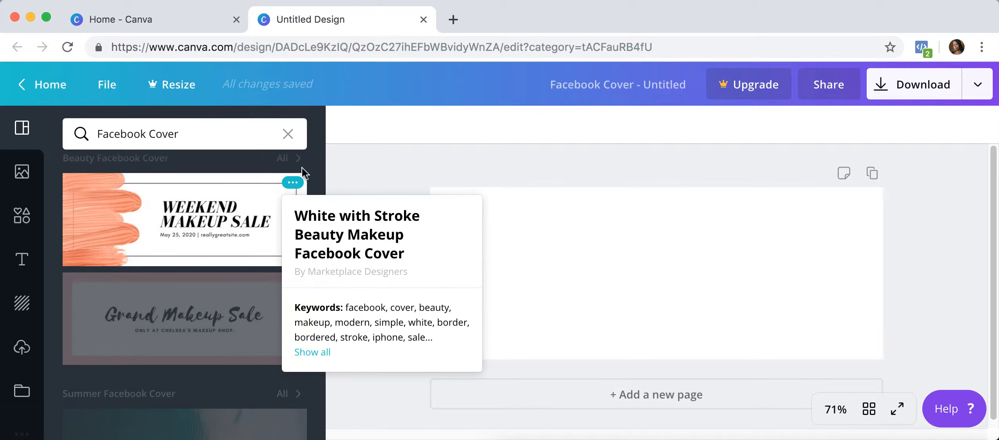
{"action": "left_click", "coordinate": [339, 172]}
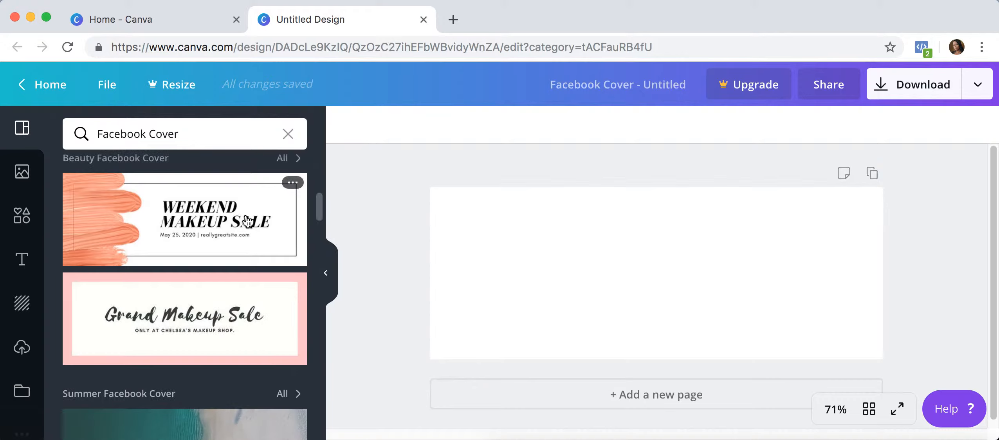
- Look over the stock photos and the available elements, including shapes, grids and charts
{"action": "left_click", "coordinate": [21, 172]}
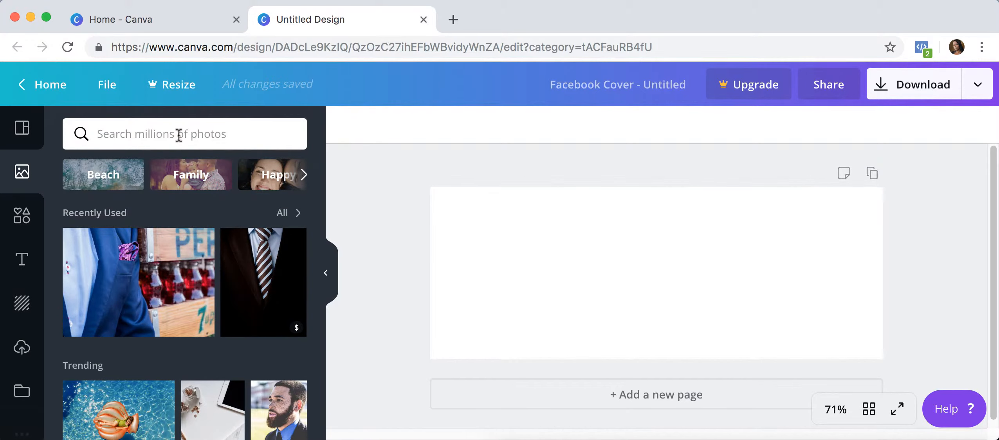
{"action": "left_click", "coordinate": [24, 223]}
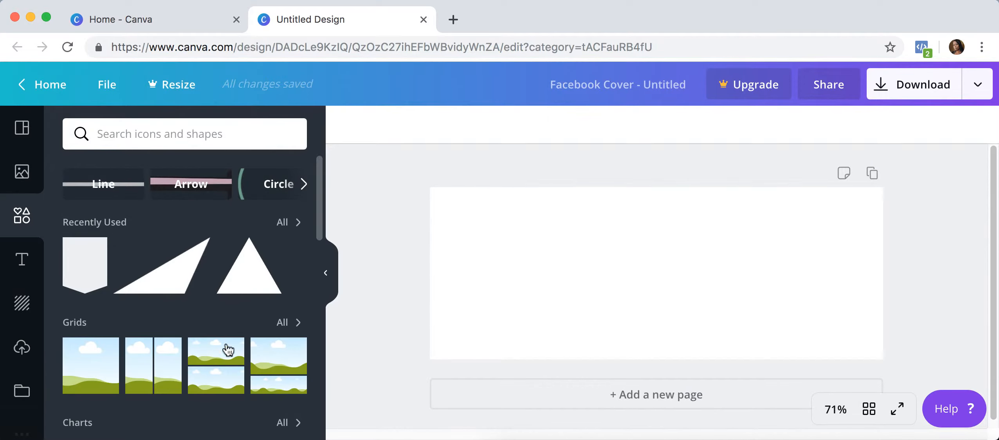
{"action": "scroll", "coordinate": [227, 374], "scroll_direction": "down", "scroll_amount": 6}
{"action": "scroll", "coordinate": [226, 371], "scroll_direction": "down", "scroll_amount": 3}
{"action": "scroll", "coordinate": [225, 370], "scroll_direction": "up", "scroll_amount": 8}
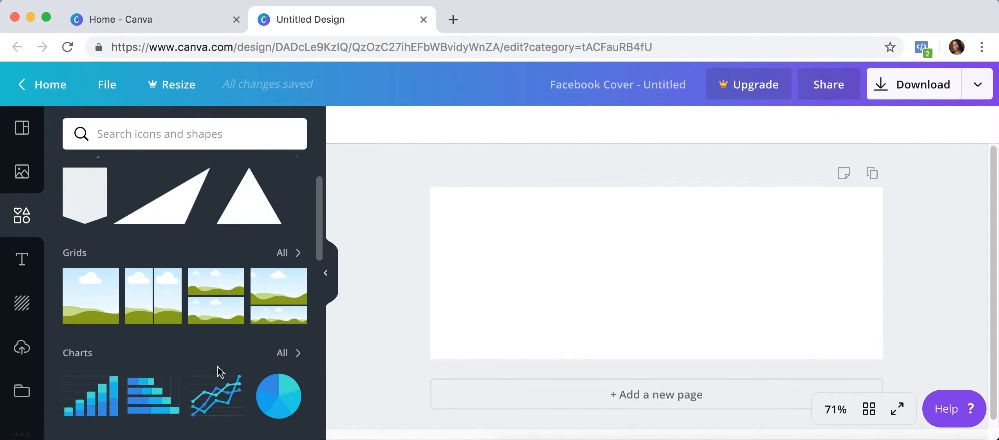
- Browse the text options and the preset font combinations available for the cover
{"action": "left_click", "coordinate": [24, 265]}
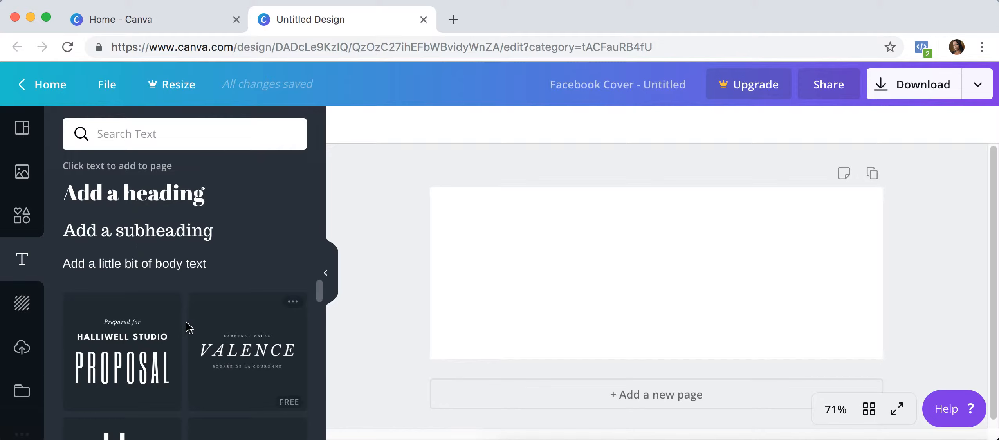
{"action": "scroll", "coordinate": [187, 327], "scroll_direction": "down", "scroll_amount": 3}
{"action": "scroll", "coordinate": [187, 327], "scroll_direction": "down", "scroll_amount": 10}
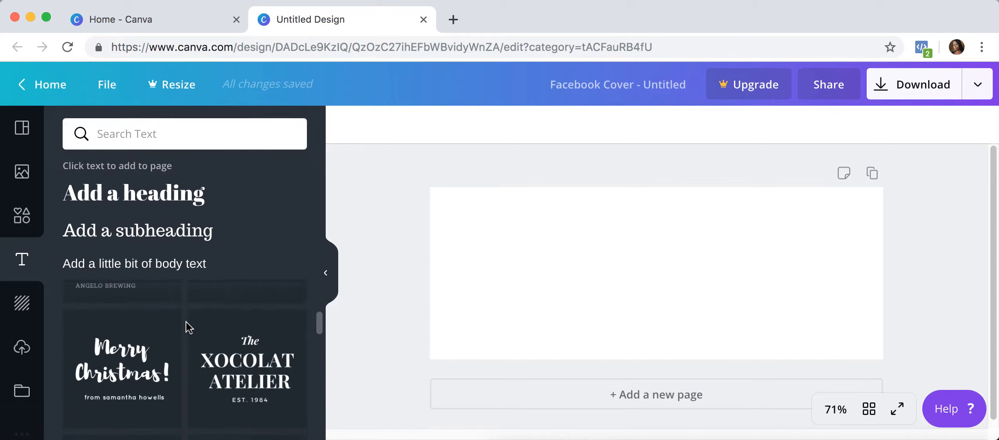
{"action": "scroll", "coordinate": [187, 327], "scroll_direction": "down", "scroll_amount": 10}
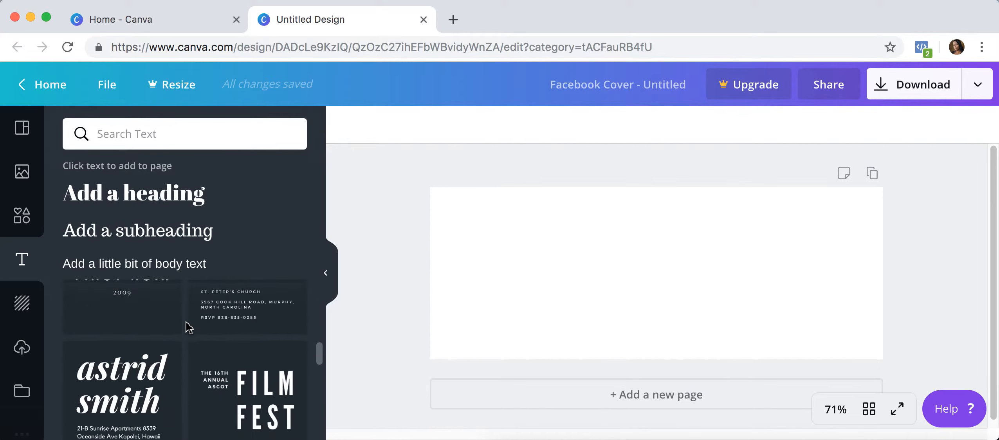
{"action": "scroll", "coordinate": [188, 328], "scroll_direction": "down", "scroll_amount": 4}
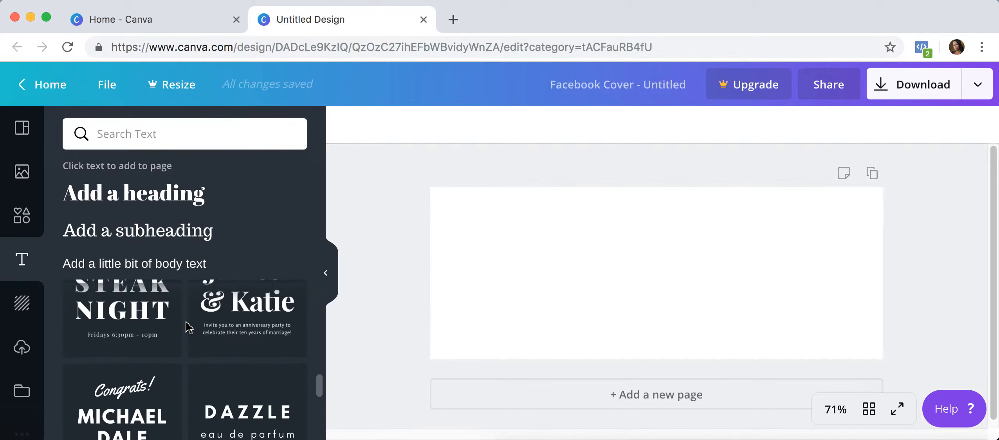
{"action": "scroll", "coordinate": [188, 328], "scroll_direction": "down", "scroll_amount": 2}
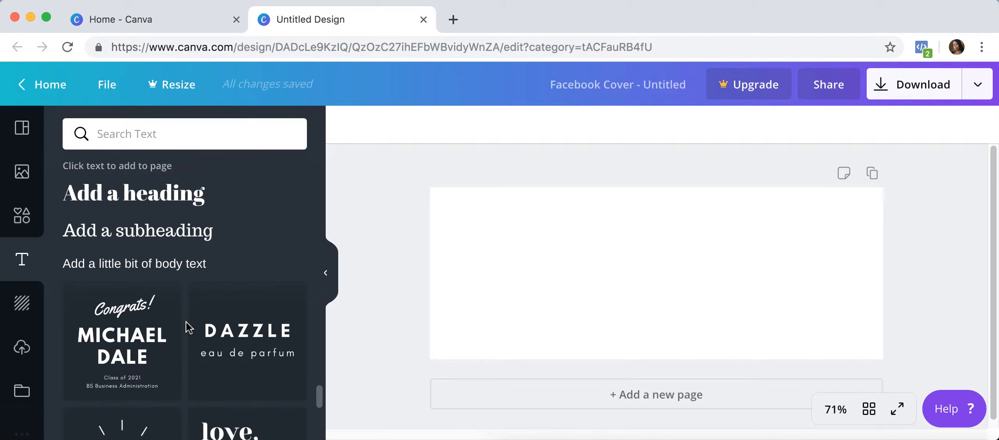
{"action": "scroll", "coordinate": [189, 327], "scroll_direction": "down", "scroll_amount": 1}
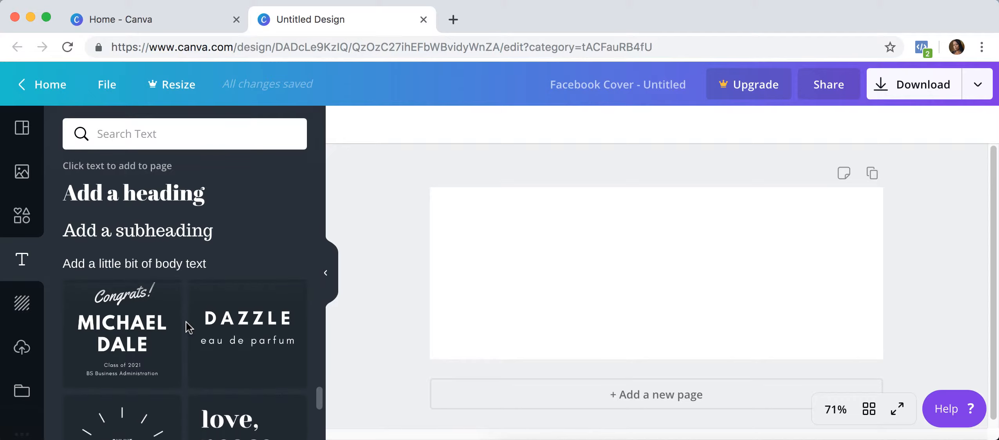
- Look through the available backgrounds and the previously uploaded images
{"action": "left_click", "coordinate": [24, 304]}
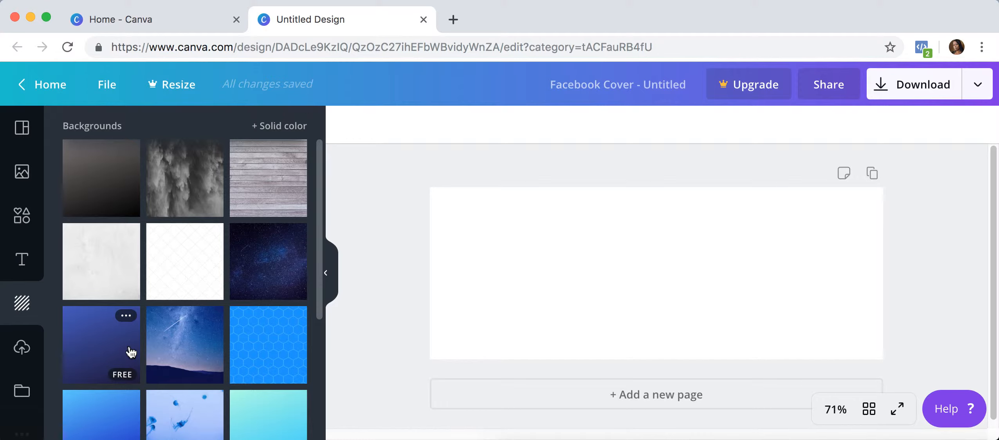
{"action": "scroll", "coordinate": [131, 351], "scroll_direction": "down", "scroll_amount": 3}
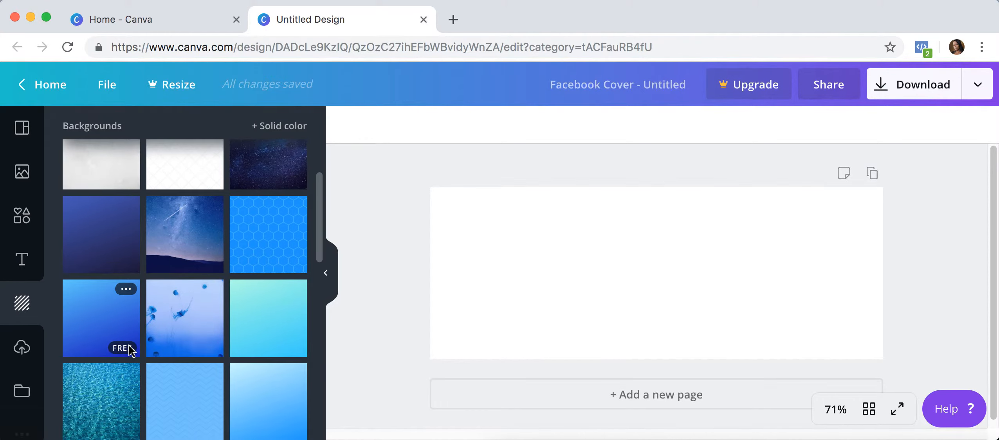
{"action": "scroll", "coordinate": [131, 351], "scroll_direction": "down", "scroll_amount": 1}
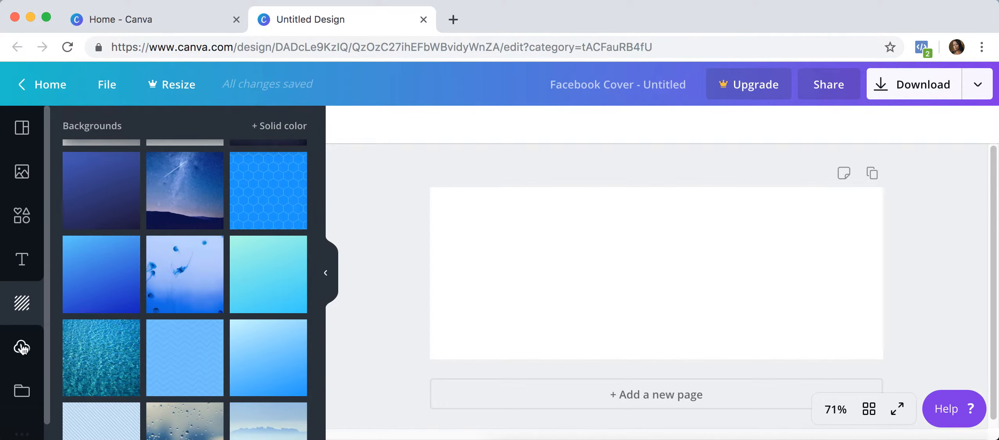
{"action": "left_click", "coordinate": [22, 347]}
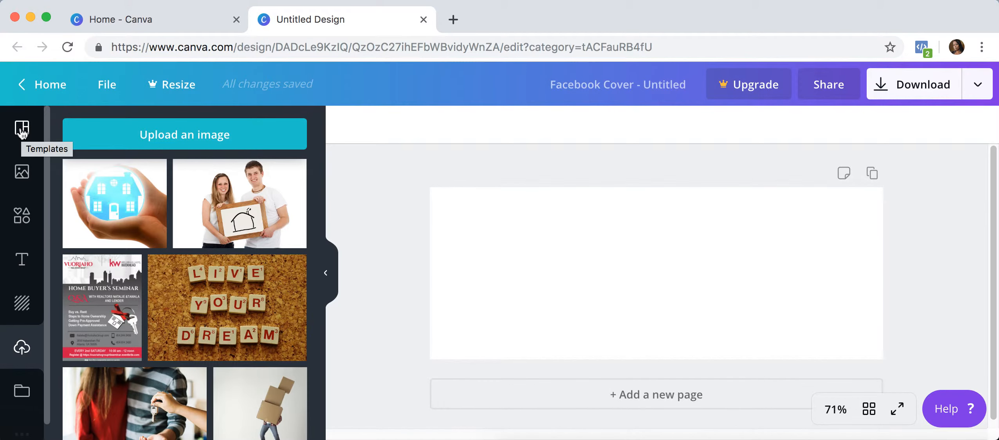
- Apply the Weekend Makeup Sale template from the Beauty Facebook Cover group to the blank page
{"action": "left_click", "coordinate": [22, 130]}
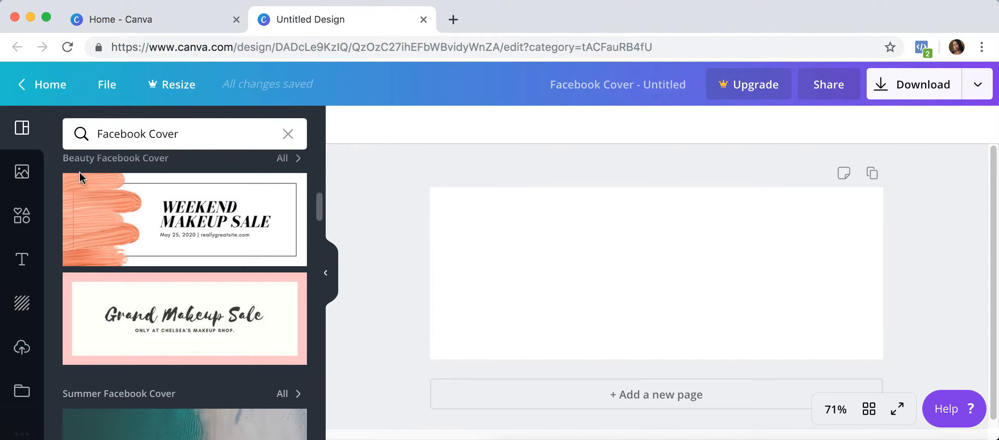
{"action": "left_click", "coordinate": [173, 239]}
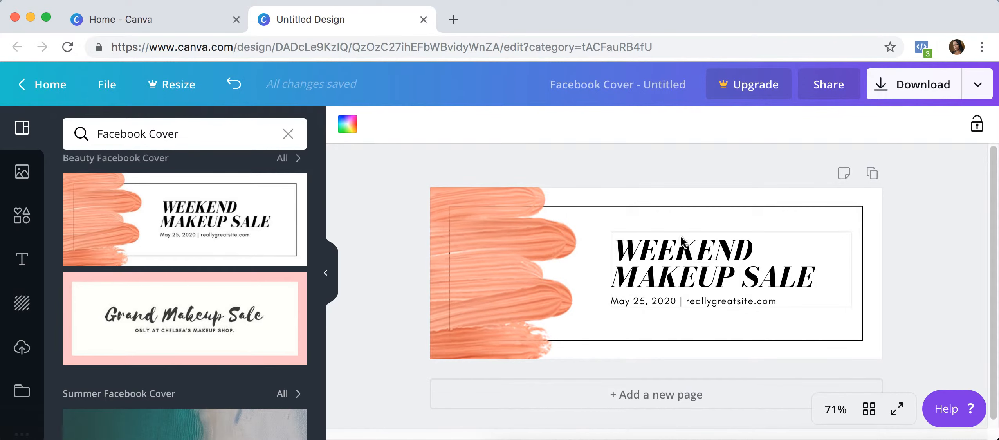
- Select the template's heading and its date line in turn to view their text formatting options
{"action": "left_click", "coordinate": [682, 256]}
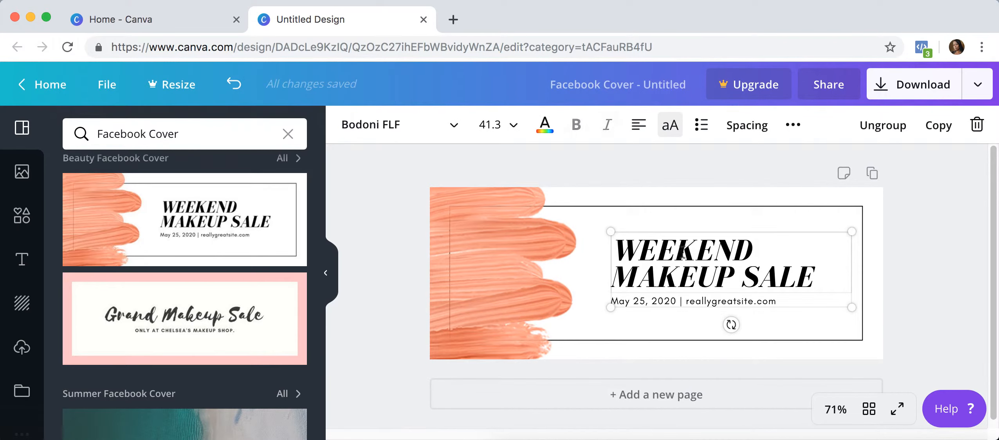
{"action": "double_click", "coordinate": [682, 254]}
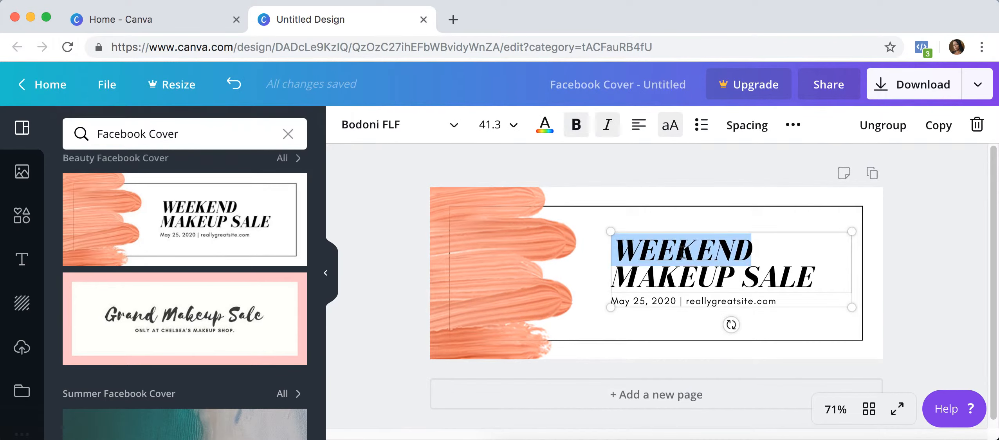
{"action": "left_click", "coordinate": [657, 301]}
{"action": "left_click", "coordinate": [657, 301]}
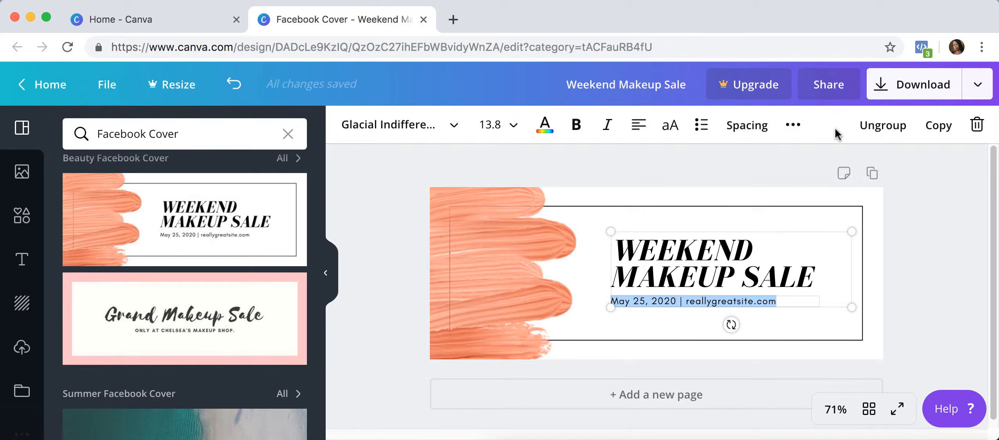
{"action": "left_click", "coordinate": [641, 179]}
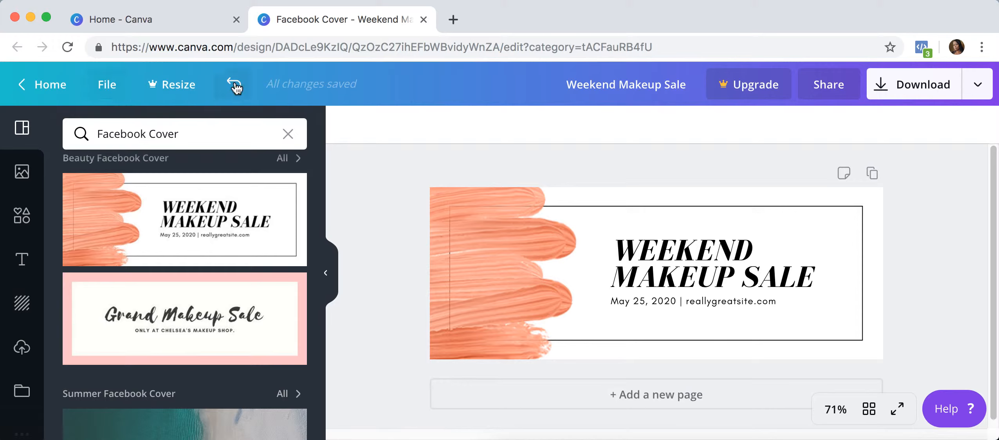
- Undo the recent changes until the Weekend Makeup Sale template is removed and the page is blank
{"action": "left_click", "coordinate": [235, 87]}
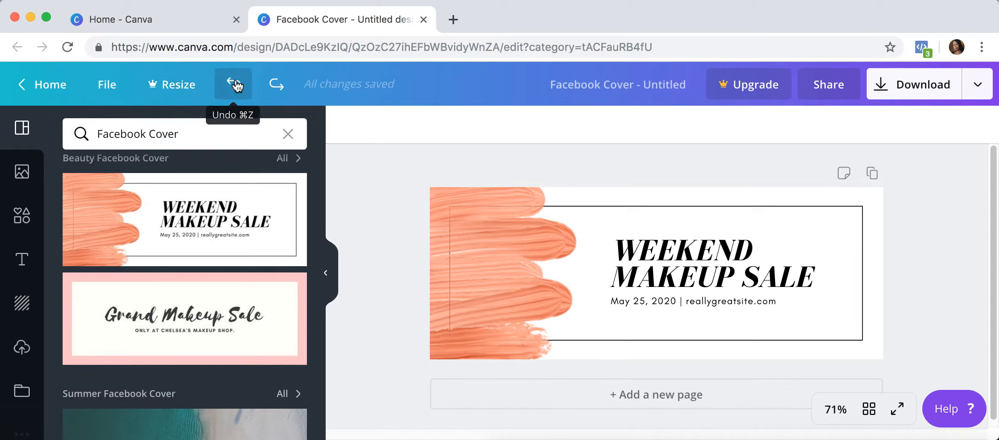
{"action": "left_click", "coordinate": [237, 86]}
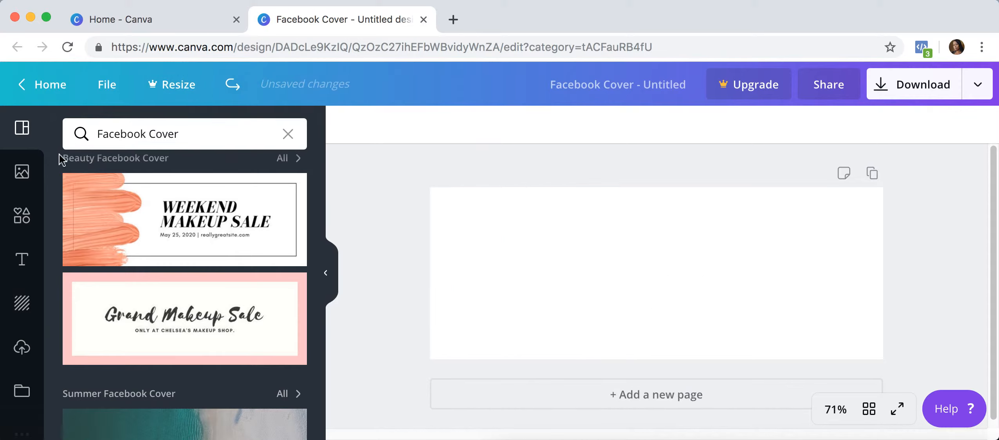
- Add the recently used photo of the blue suit and bottles, enlarge it to fill the cover and shift it down to show the pocket square
{"action": "left_click", "coordinate": [23, 172]}
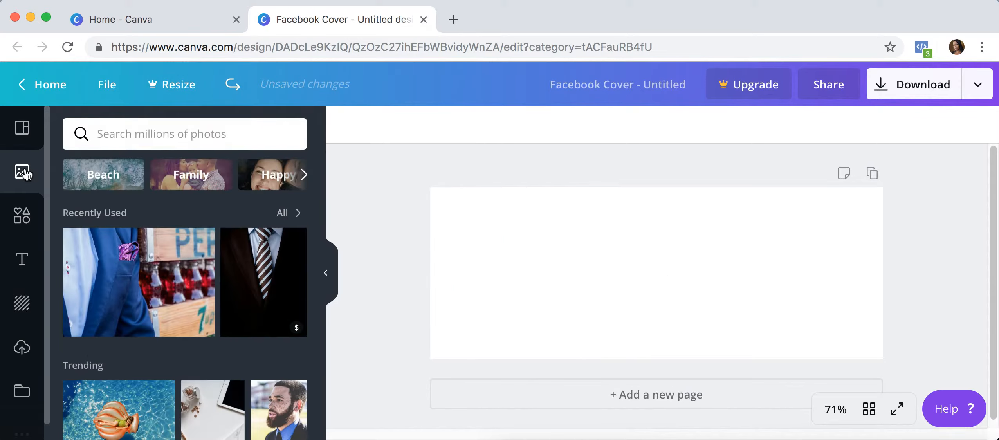
{"action": "left_click", "coordinate": [135, 292]}
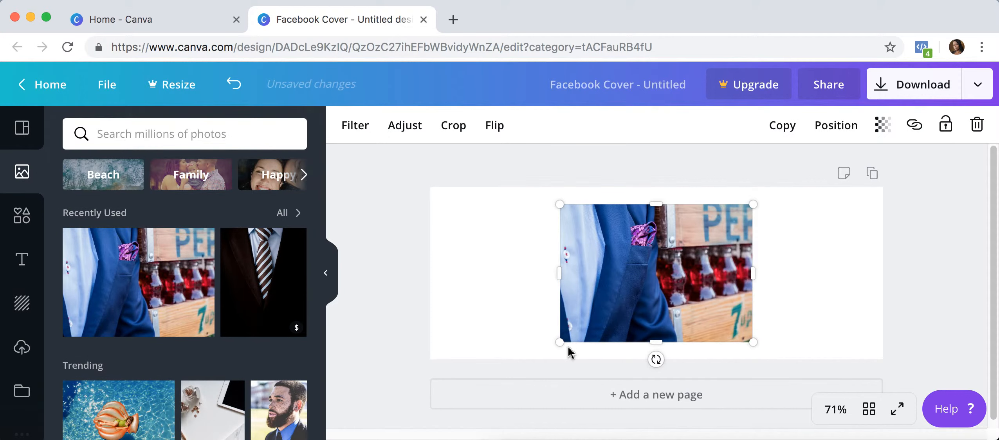
{"action": "left_click_drag", "start_coordinate": [559, 341], "coordinate": [423, 389]}
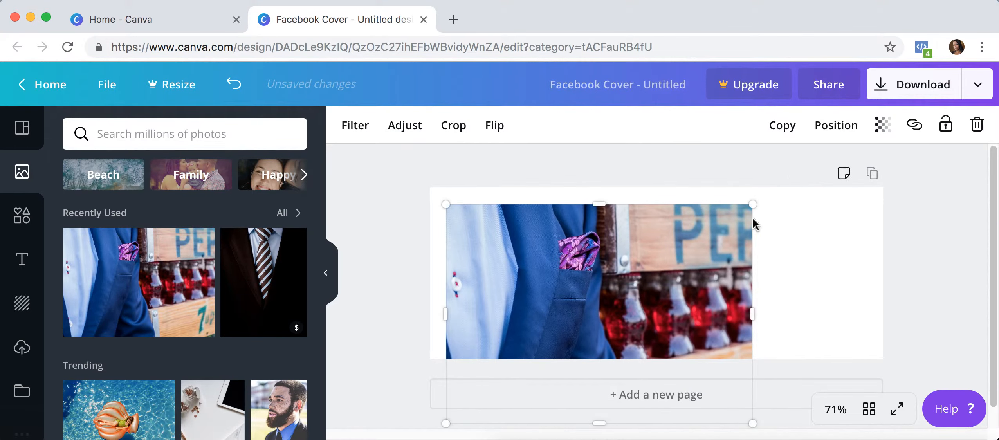
{"action": "left_click_drag", "start_coordinate": [776, 196], "coordinate": [932, 176]}
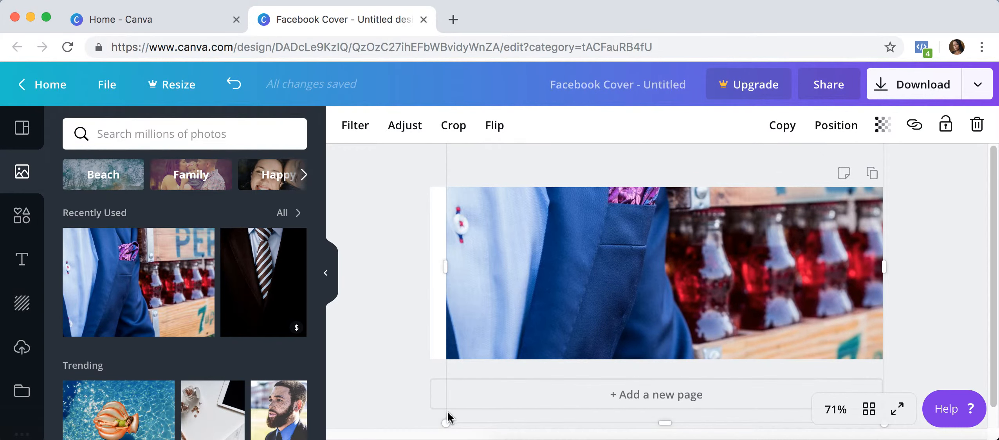
{"action": "mouse_move", "coordinate": [446, 420]}
{"action": "left_mouse_down"}
{"action": "mouse_move", "coordinate": [434, 426]}
{"action": "mouse_move", "coordinate": [432, 415]}
{"action": "left_mouse_up"}
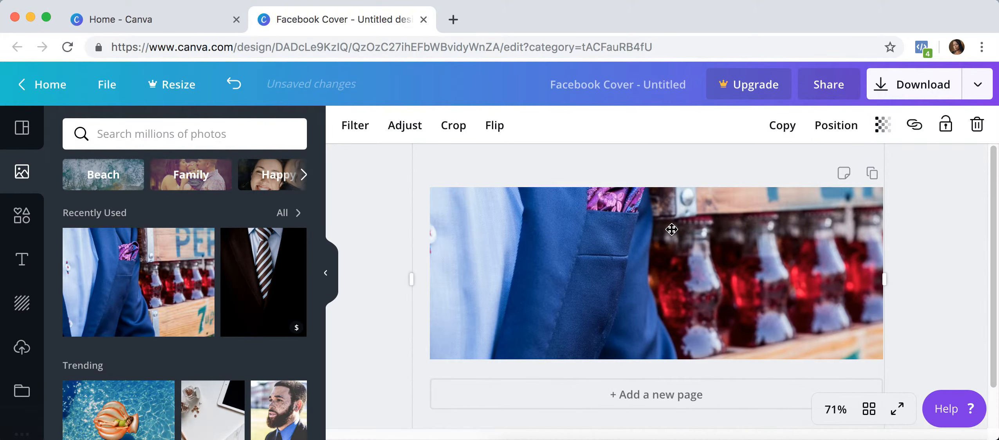
{"action": "left_click_drag", "start_coordinate": [669, 238], "coordinate": [673, 296]}
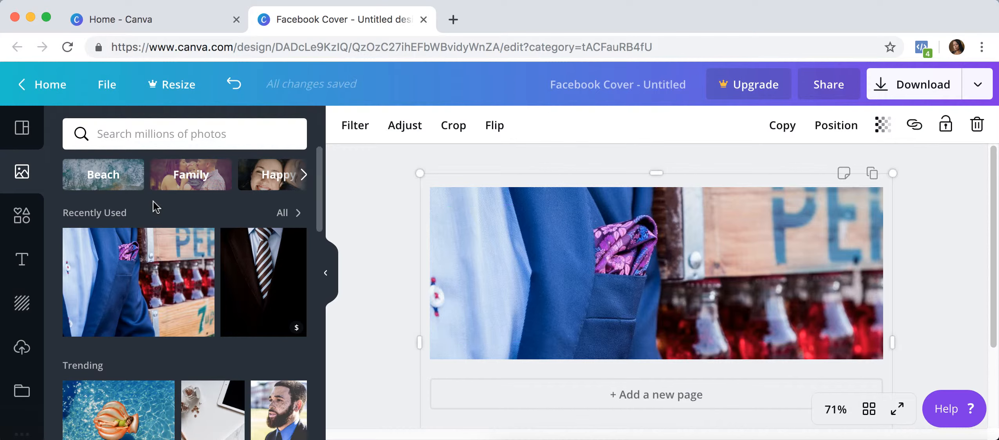
- Add the "DAZZLE eau de parfum" font combination and replace its two lines with "BEAU CHIC" and "Men's Couture Fashion"
{"action": "left_click", "coordinate": [23, 261]}
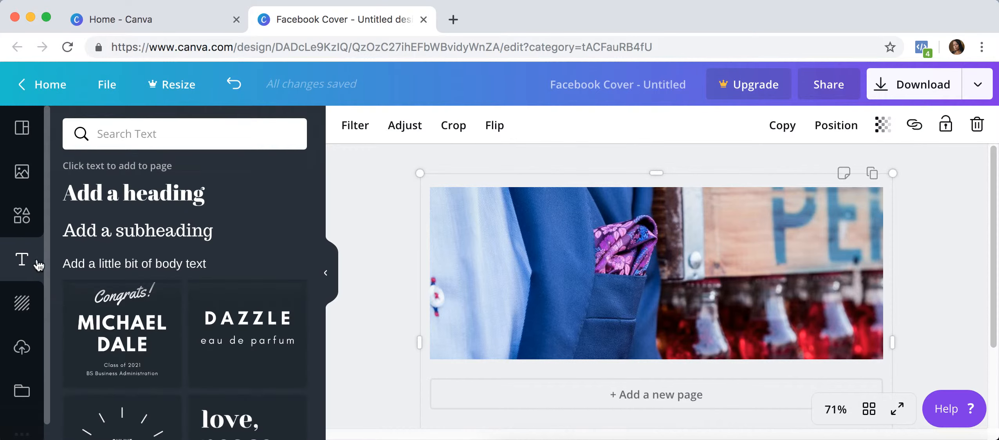
{"action": "left_click", "coordinate": [222, 335]}
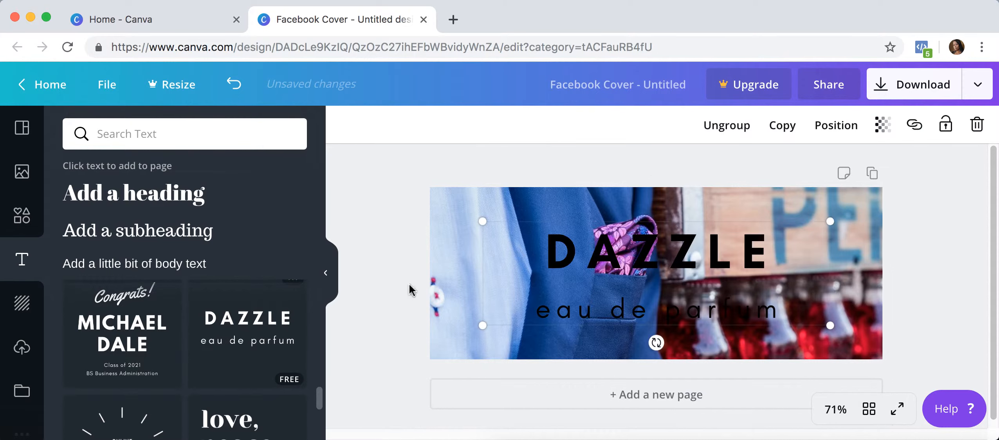
{"action": "double_click", "coordinate": [635, 263]}
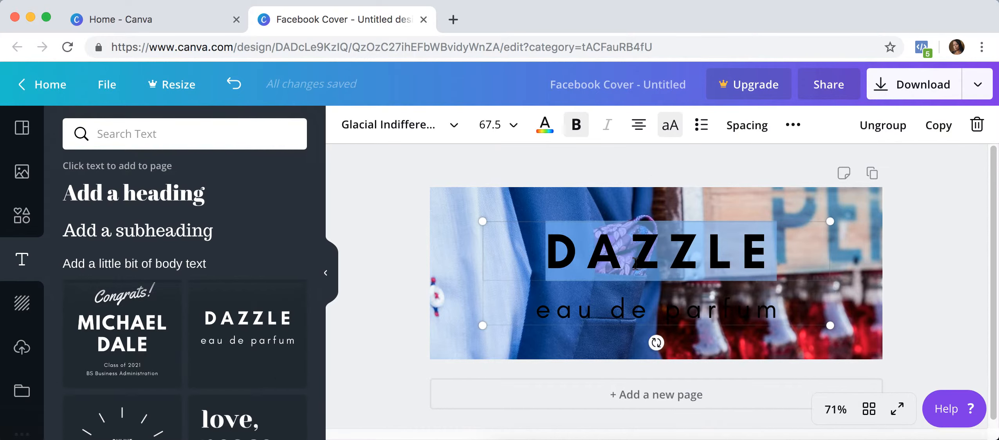
{"action": "type", "text": "BEAU"}
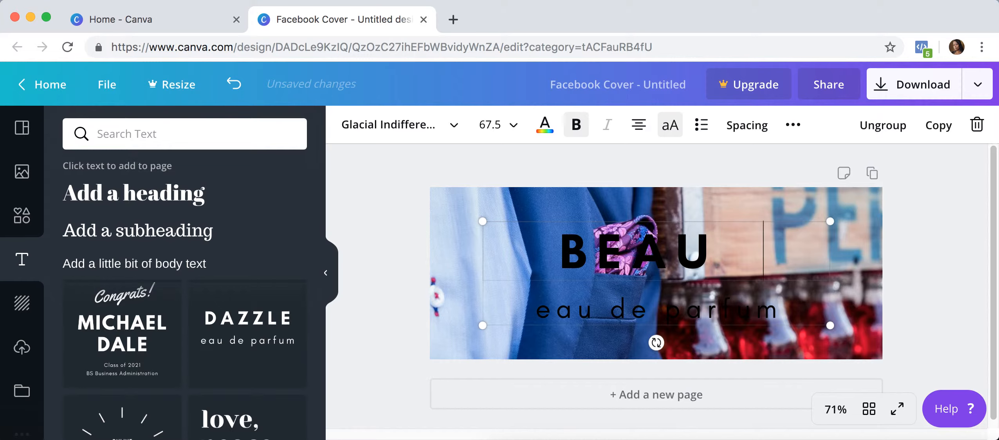
{"action": "key", "text": "BackSpace"}
{"action": "key", "text": "BackSpace"}
{"action": "type", "text": "CHIC"}
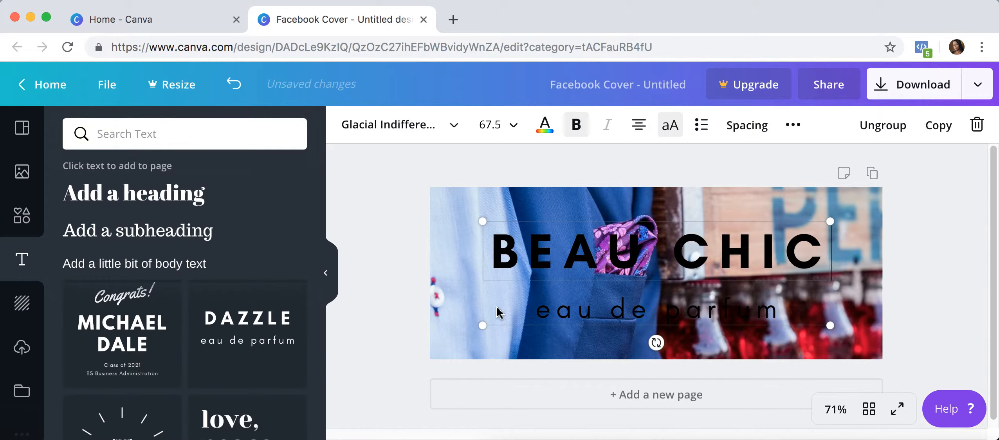
{"action": "double_click", "coordinate": [565, 312]}
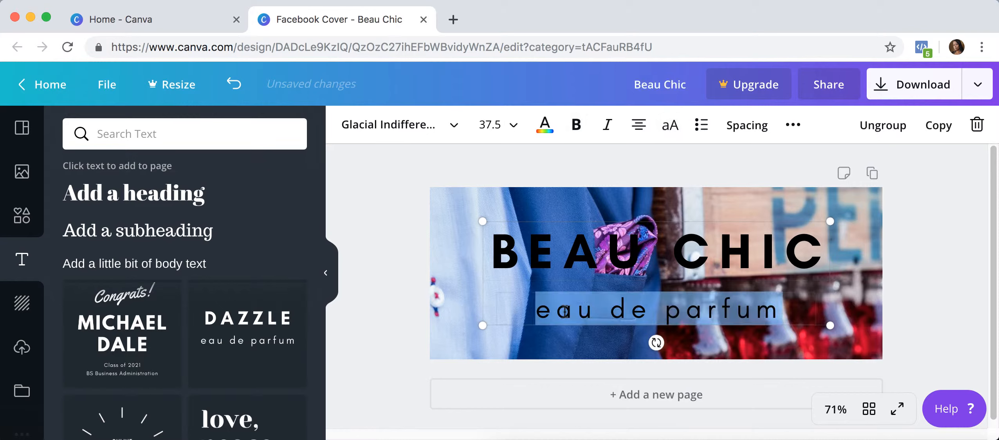
{"action": "type", "text": "Men's Couture Fashion"}
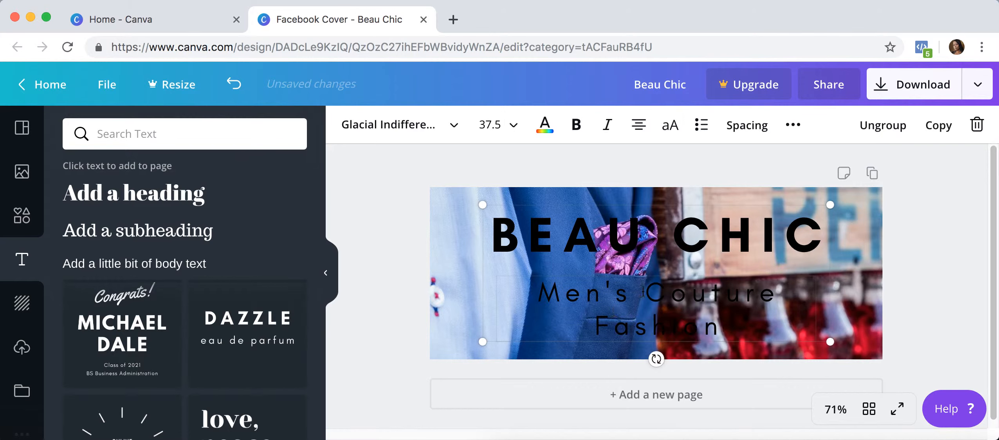
- Change the text color of both the "BEAU CHIC" heading and the "Men's Couture Fashion" line to white
{"action": "double_click", "coordinate": [625, 238]}
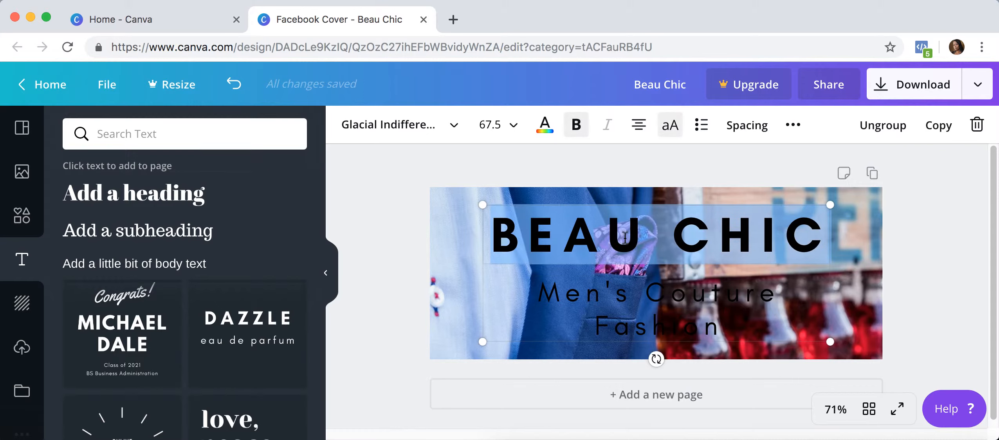
{"action": "left_click", "coordinate": [547, 133]}
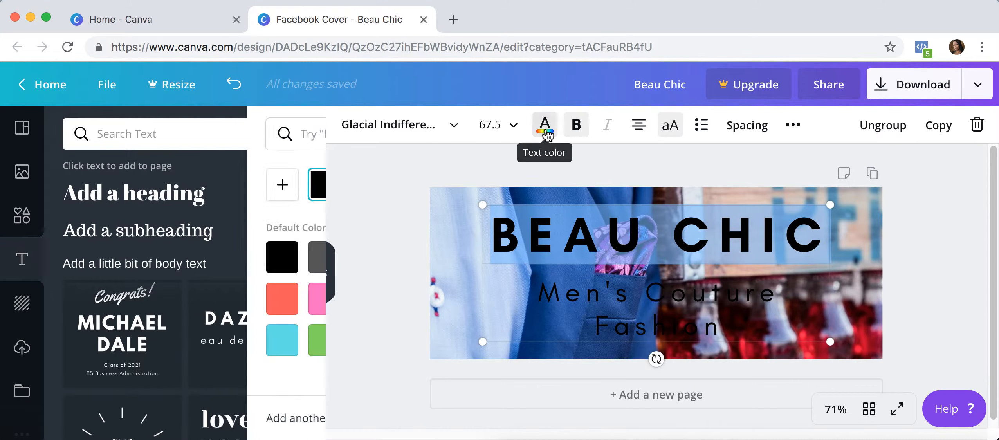
{"action": "left_click", "coordinate": [290, 258]}
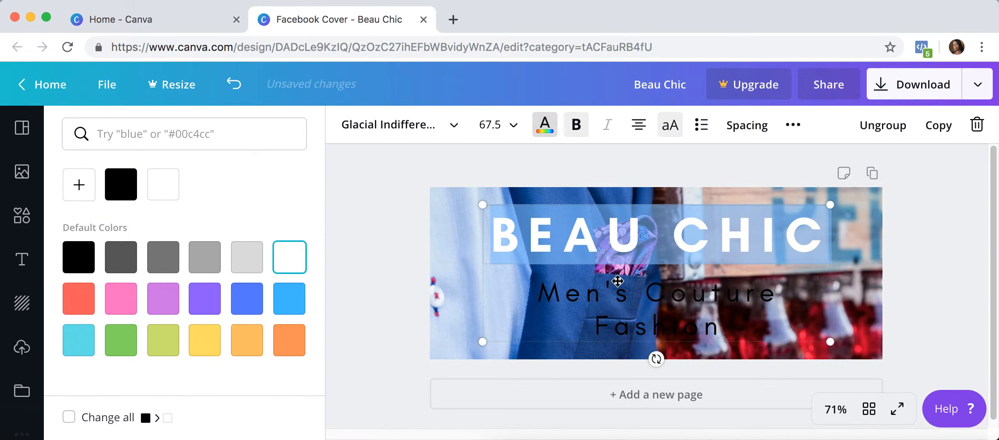
{"action": "double_click", "coordinate": [615, 295]}
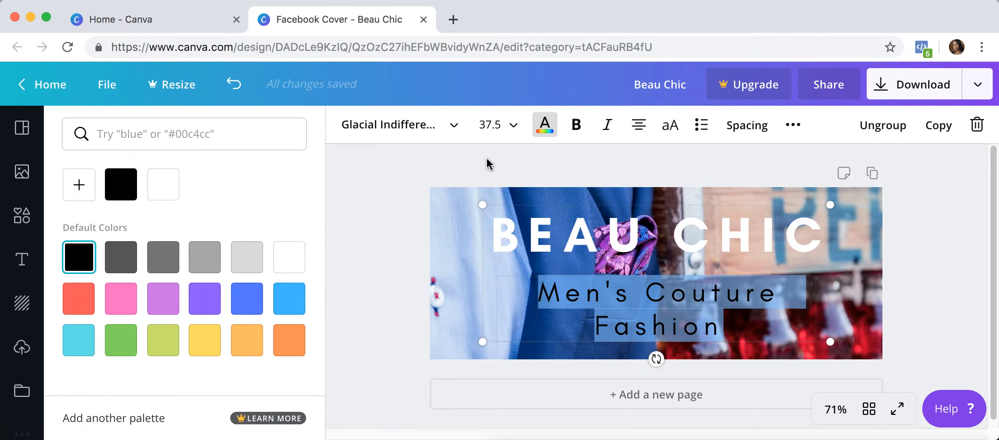
{"action": "left_click", "coordinate": [552, 134]}
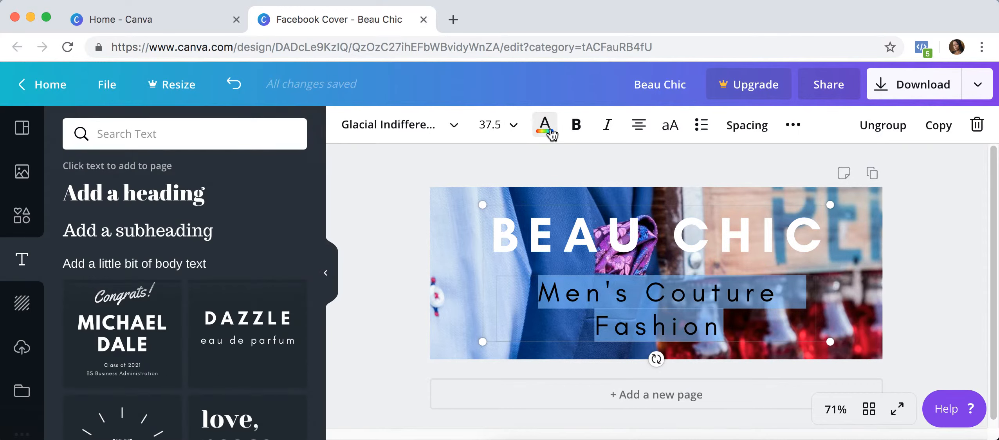
{"action": "left_click", "coordinate": [552, 134]}
{"action": "left_click", "coordinate": [289, 263]}
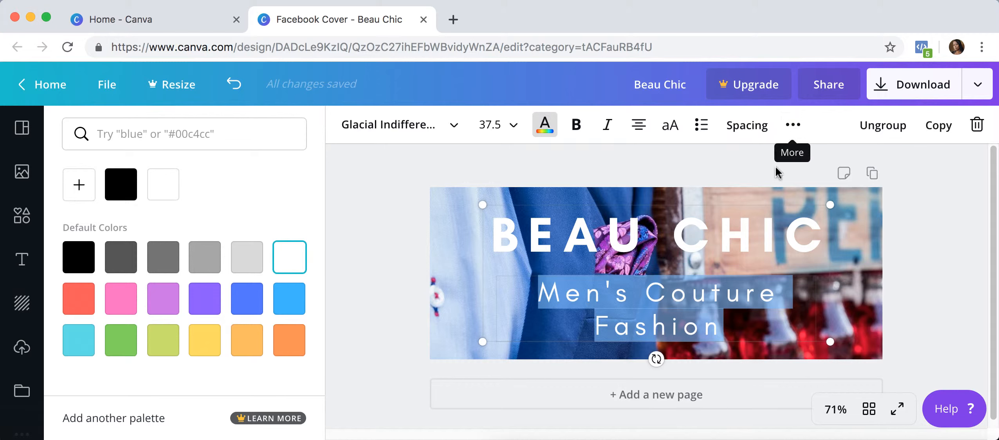
{"action": "left_click", "coordinate": [700, 282]}
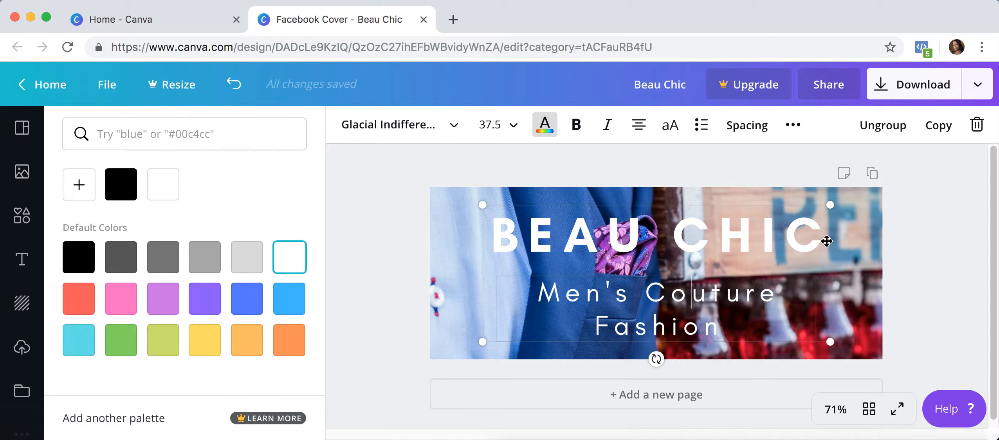
- Insert "BE" before "BEAU CHIC" in the heading and set the heading's font size to 48
{"action": "left_click", "coordinate": [508, 241]}
{"action": "type", "text": "BE"}
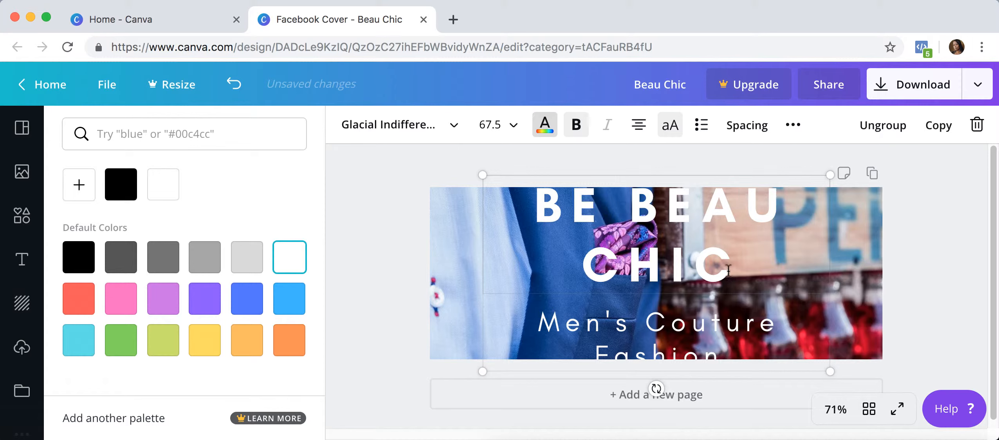
{"action": "key", "text": "super+a"}
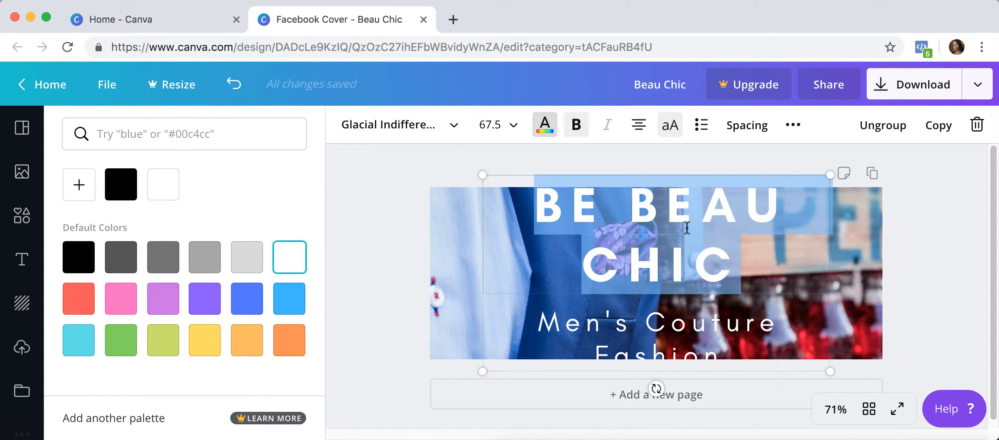
{"action": "left_click", "coordinate": [515, 129]}
{"action": "scroll", "coordinate": [530, 301], "scroll_direction": "down", "scroll_amount": 3}
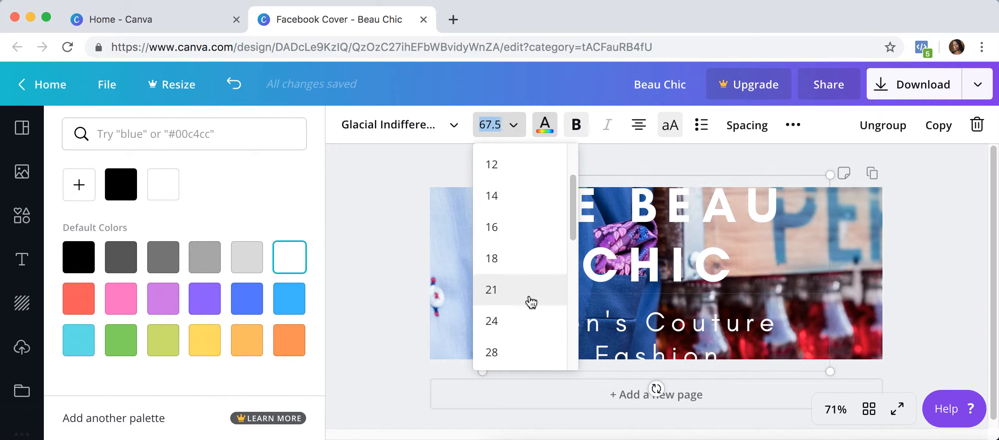
{"action": "scroll", "coordinate": [531, 302], "scroll_direction": "down", "scroll_amount": 5}
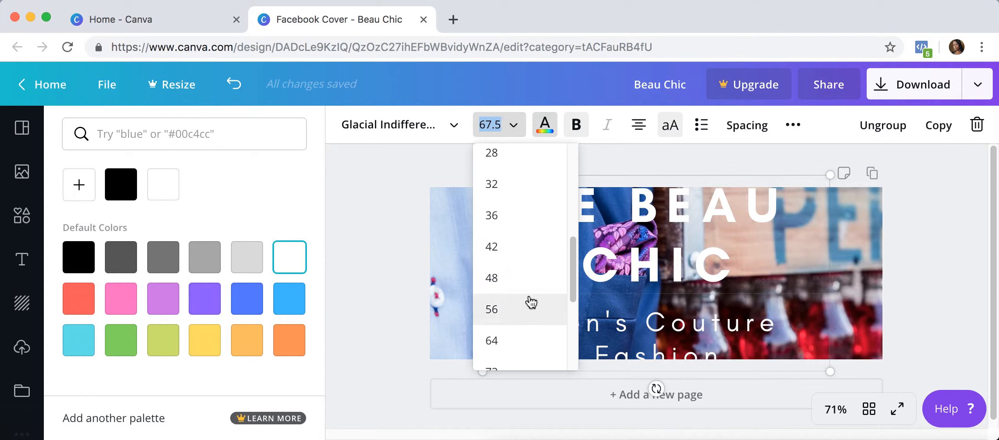
{"action": "left_click", "coordinate": [526, 307]}
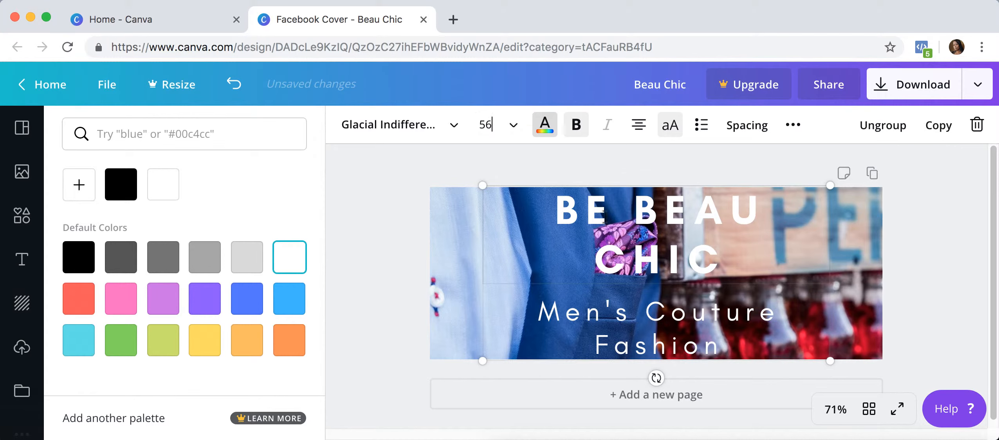
{"action": "left_click", "coordinate": [513, 128]}
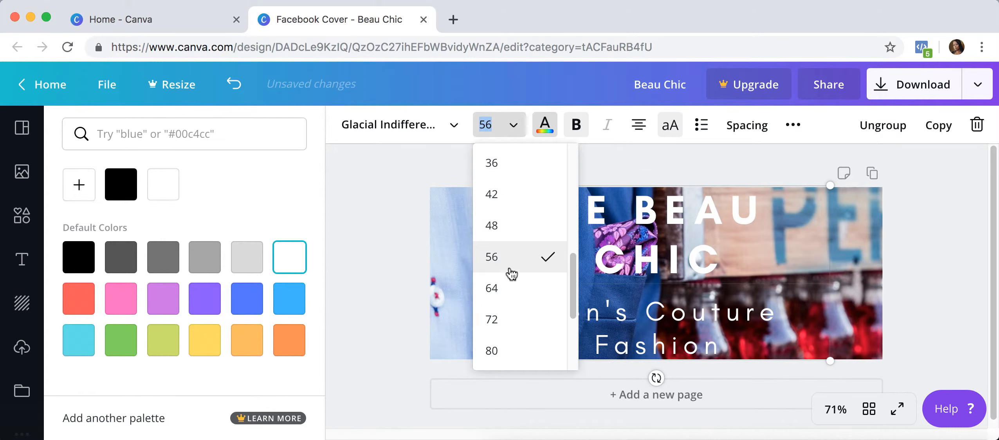
{"action": "left_click", "coordinate": [506, 223]}
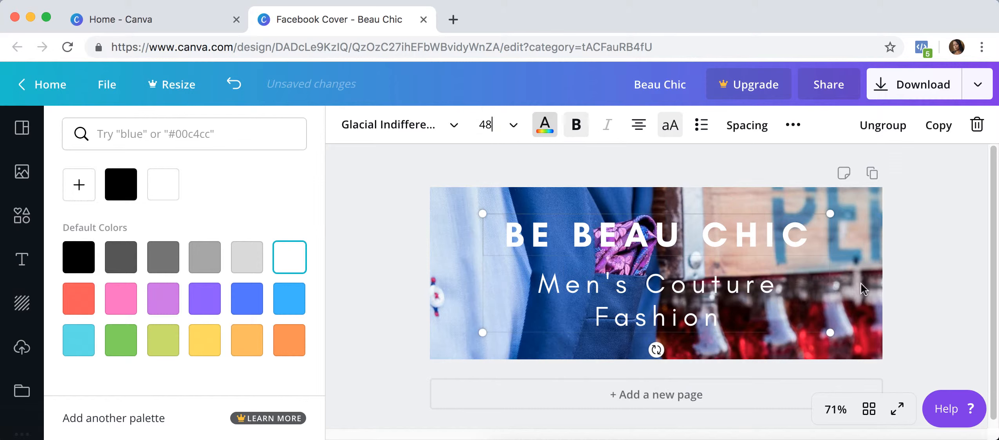
- Set the font size of the "Men's Couture Fashion" subheading to 24
{"action": "left_click", "coordinate": [707, 296]}
{"action": "left_click", "coordinate": [707, 296]}
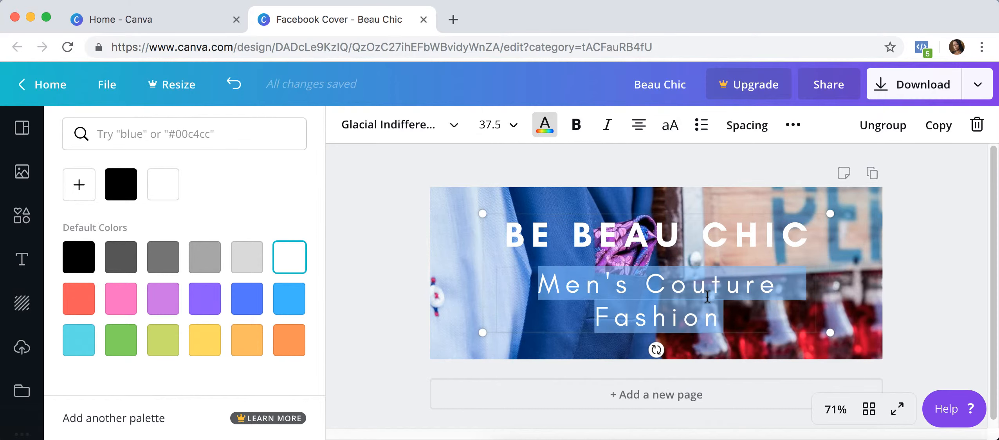
{"action": "left_click", "coordinate": [513, 126]}
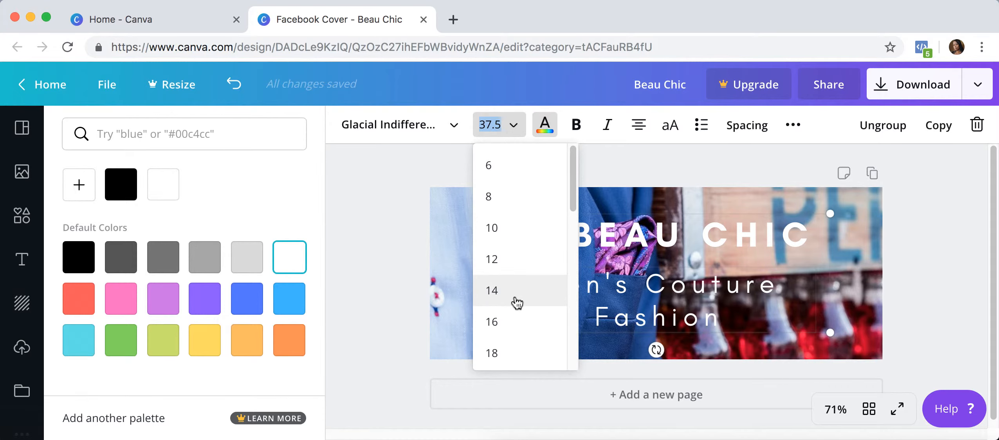
{"action": "scroll", "coordinate": [516, 302], "scroll_direction": "down", "scroll_amount": 3}
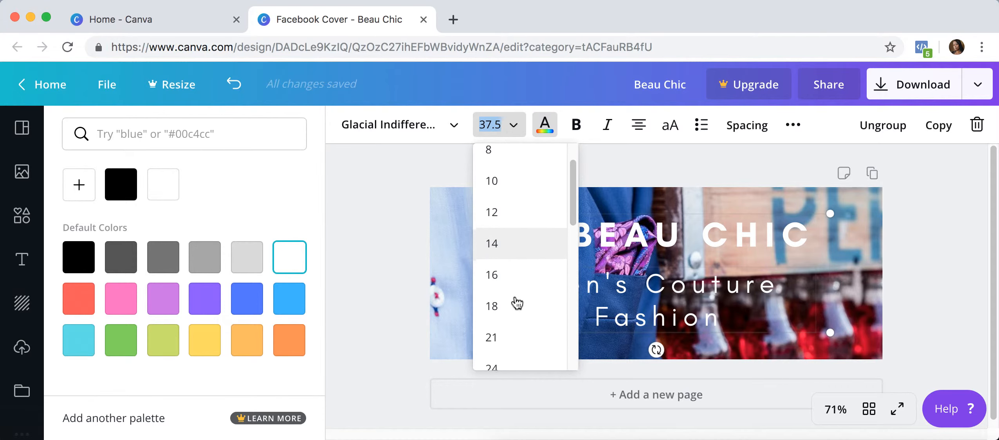
{"action": "scroll", "coordinate": [517, 302], "scroll_direction": "down", "scroll_amount": 1}
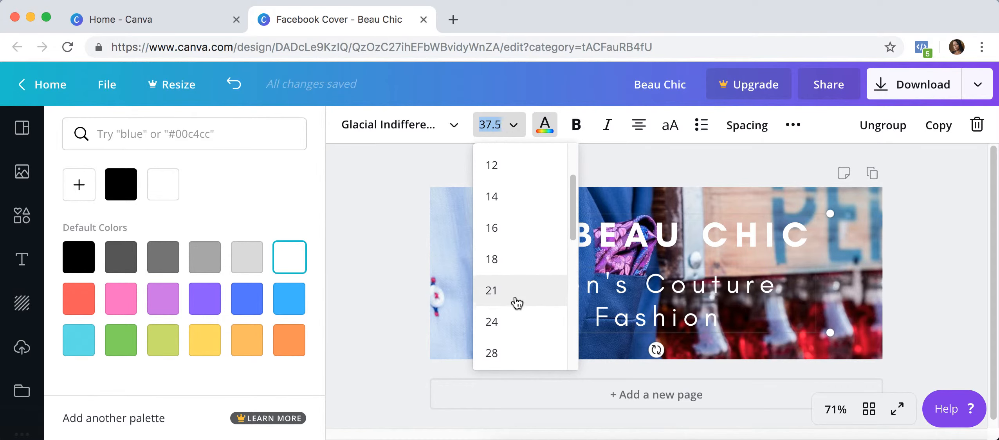
{"action": "scroll", "coordinate": [517, 302], "scroll_direction": "down", "scroll_amount": 1}
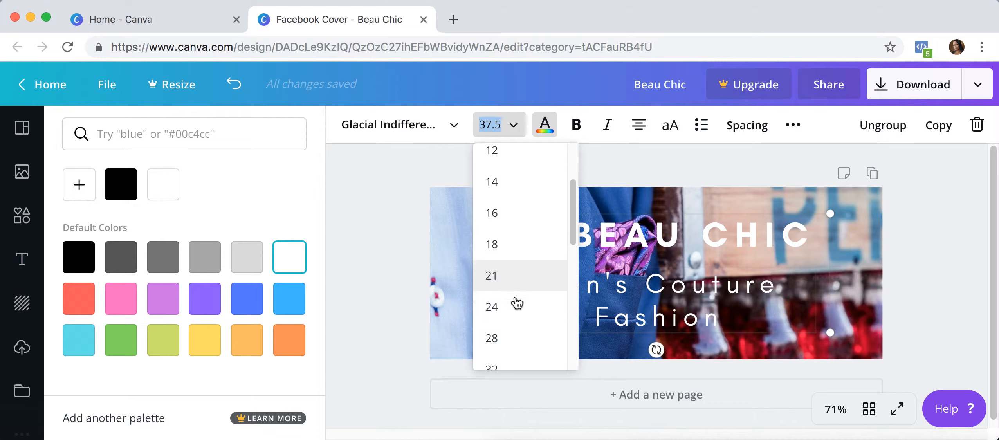
{"action": "left_click", "coordinate": [519, 286]}
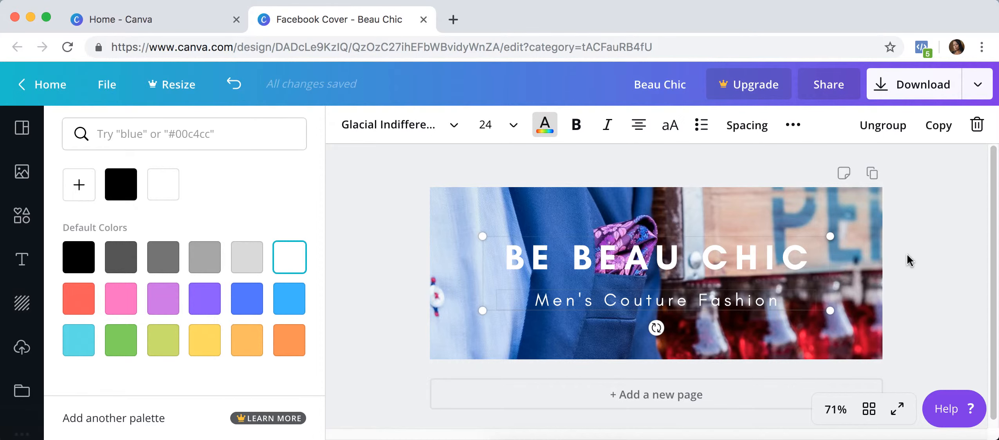
{"action": "left_click", "coordinate": [923, 252]}
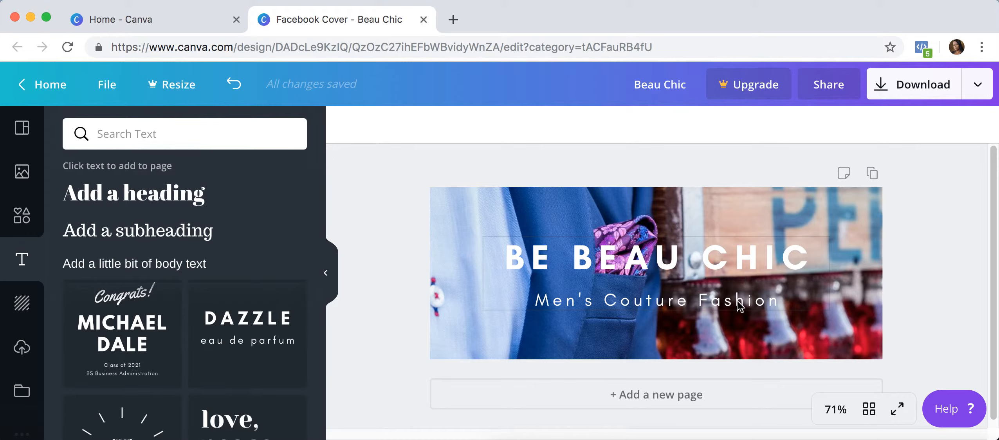
- Ungroup the two text lines and move the "BE BEAU CHIC" heading down, centered just above the subheading
{"action": "left_click", "coordinate": [739, 305]}
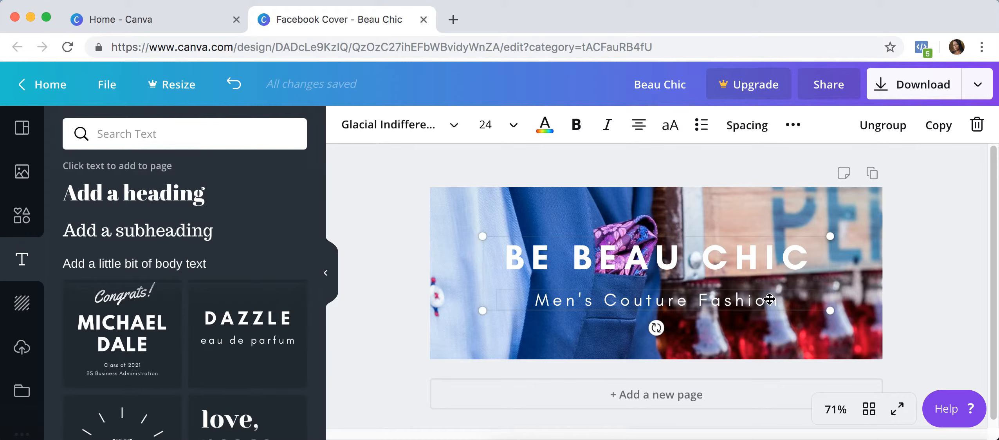
{"action": "left_click", "coordinate": [883, 136]}
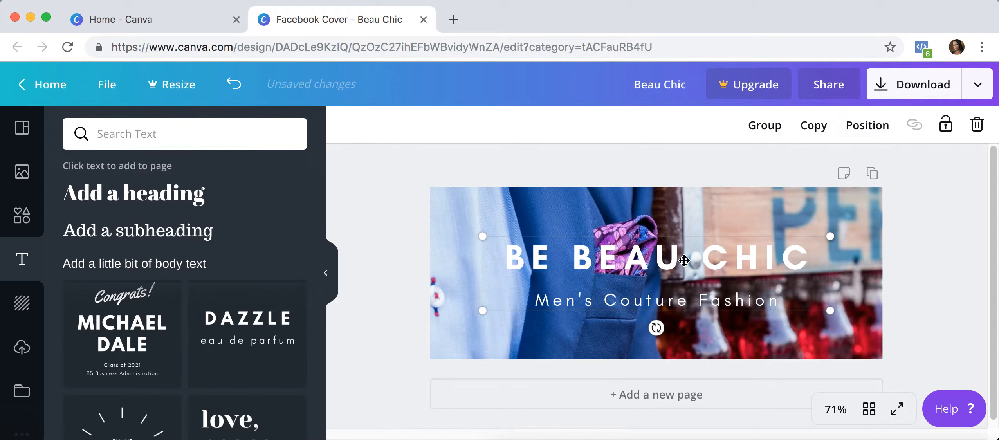
{"action": "left_click_drag", "start_coordinate": [683, 260], "coordinate": [684, 259]}
{"action": "left_click", "coordinate": [907, 276]}
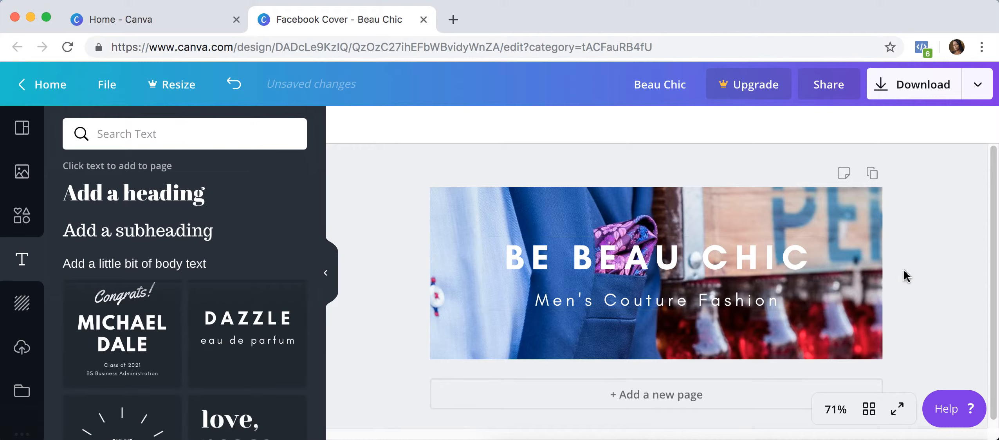
{"action": "left_click", "coordinate": [735, 254]}
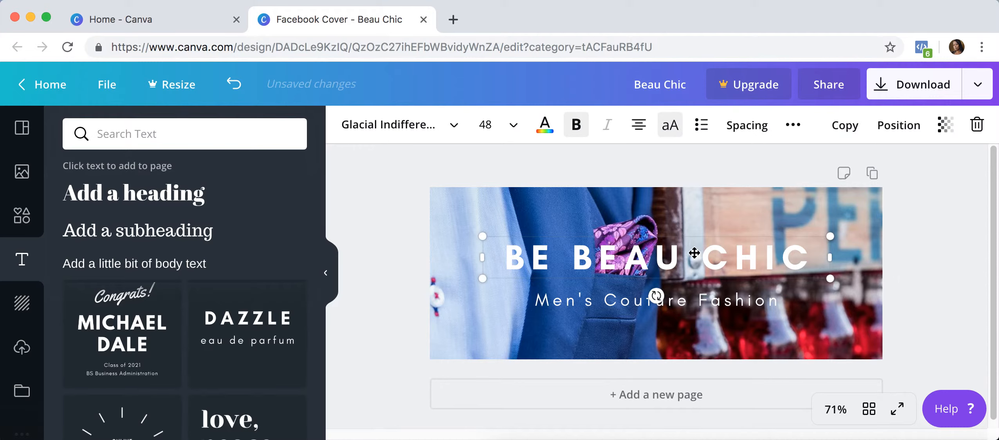
{"action": "left_click_drag", "start_coordinate": [706, 259], "coordinate": [707, 270]}
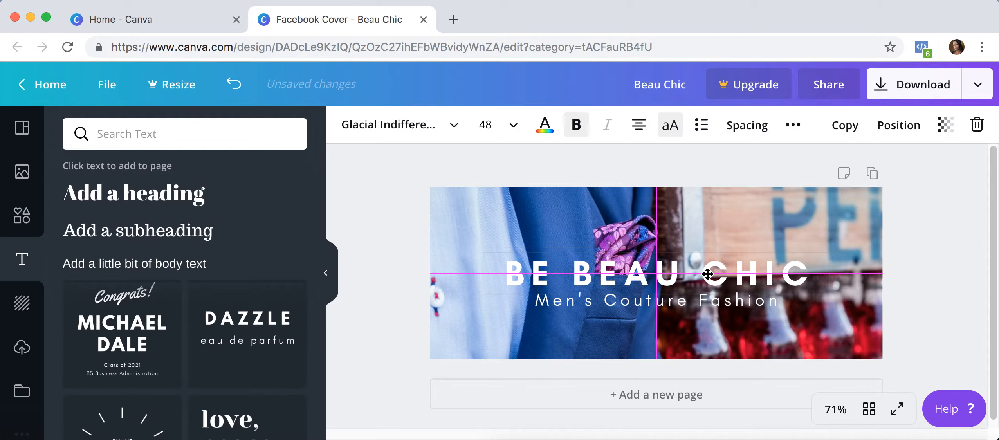
{"action": "left_click_drag", "start_coordinate": [708, 274], "coordinate": [708, 272]}
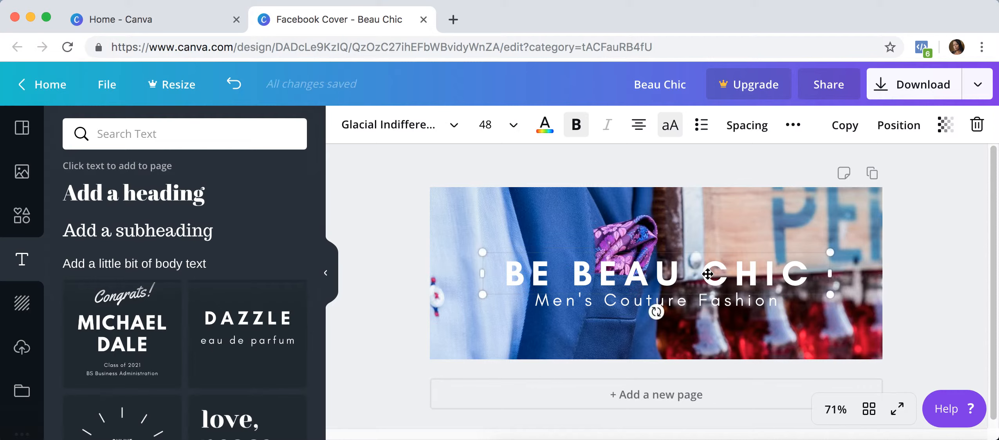
{"action": "left_click", "coordinate": [929, 279]}
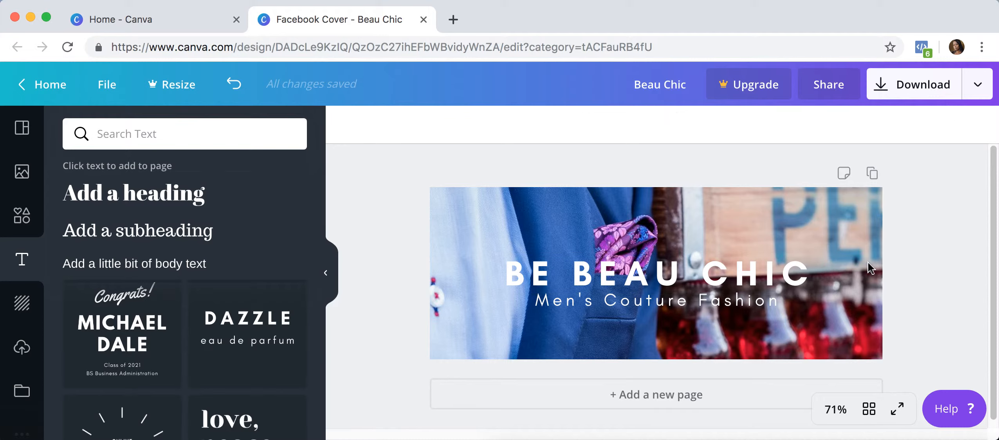
{"action": "left_click", "coordinate": [803, 275]}
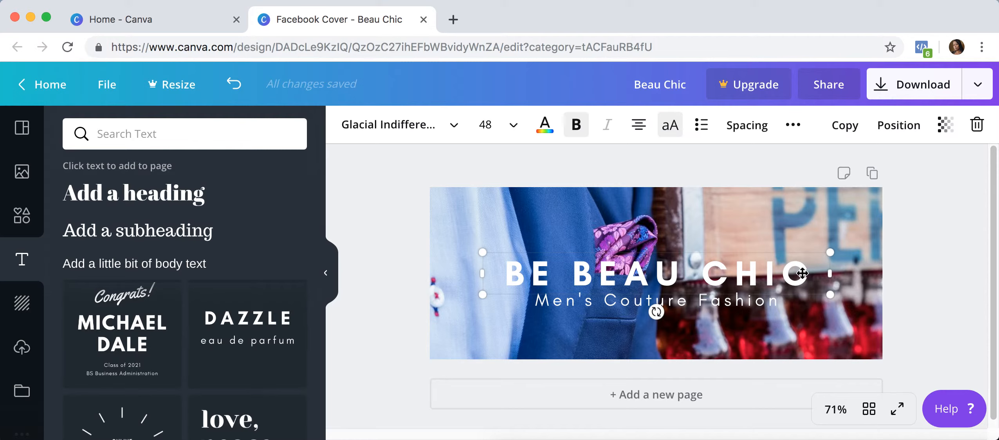
{"action": "left_click", "coordinate": [753, 301], "text": "shift"}
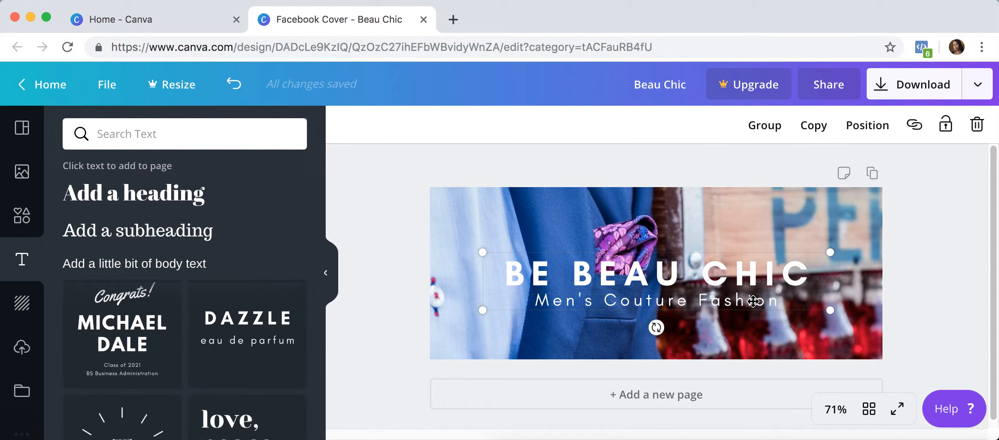
{"action": "left_click", "coordinate": [941, 274]}
{"action": "left_click_drag", "start_coordinate": [968, 238], "coordinate": [755, 310]}
{"action": "left_click", "coordinate": [343, 362]}
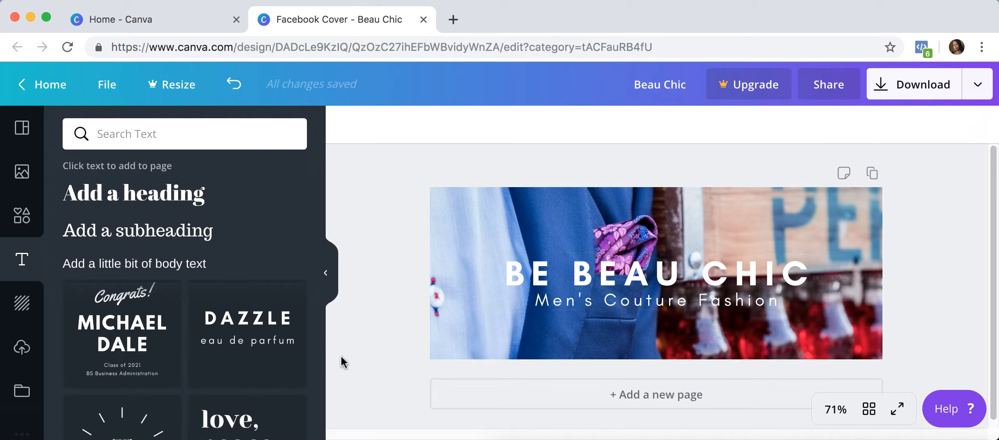
- Group the heading and subheading together and move the group down so it sits below the pocket square
{"action": "left_click", "coordinate": [578, 306], "text": "shift"}
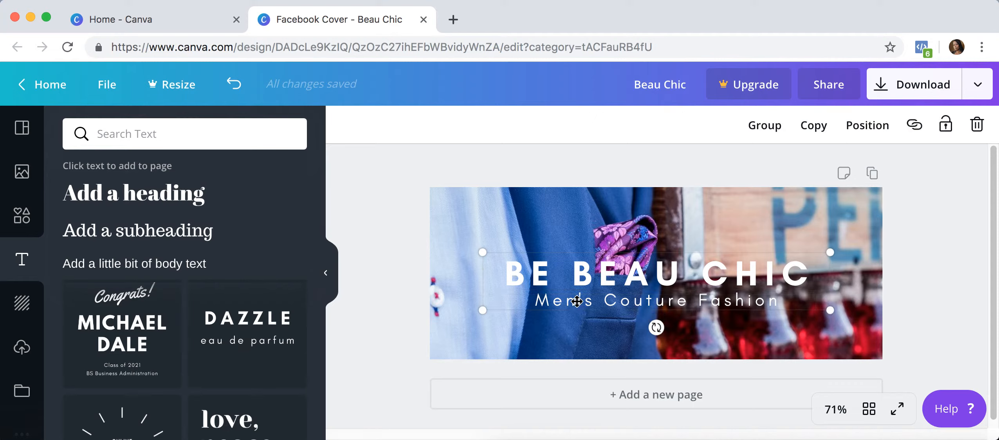
{"action": "left_click", "coordinate": [771, 133]}
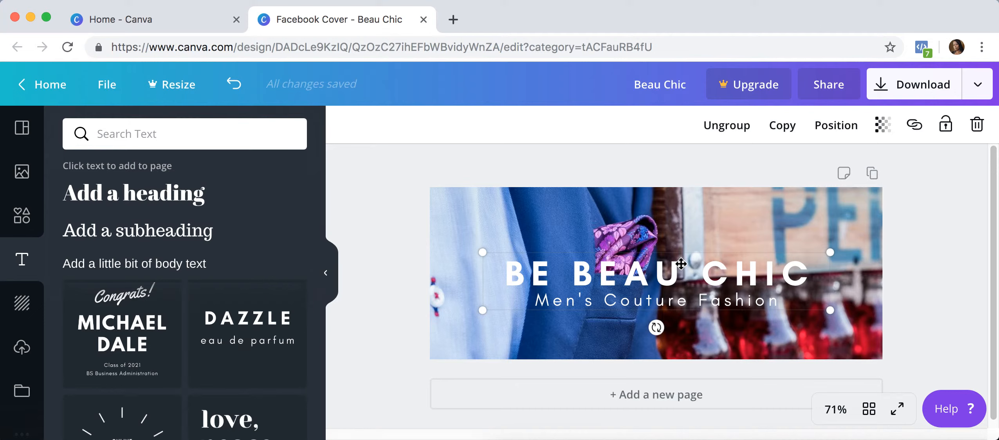
{"action": "left_click_drag", "start_coordinate": [661, 270], "coordinate": [660, 286]}
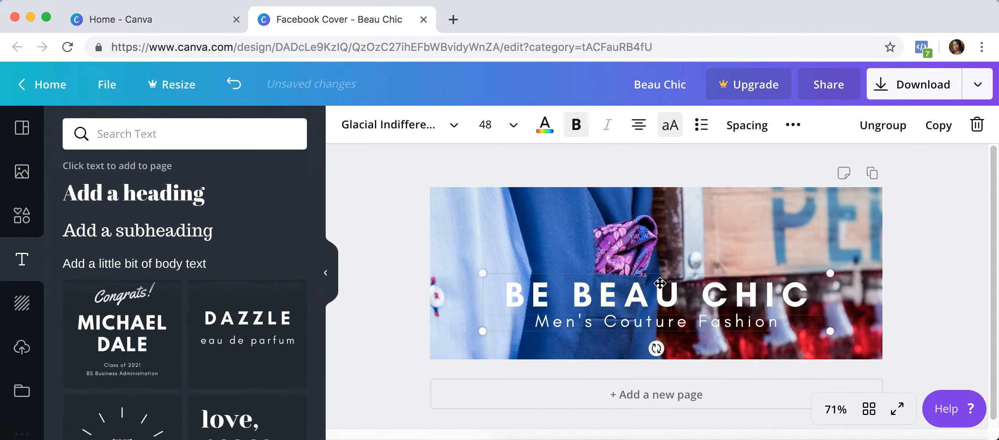
{"action": "left_click", "coordinate": [917, 216]}
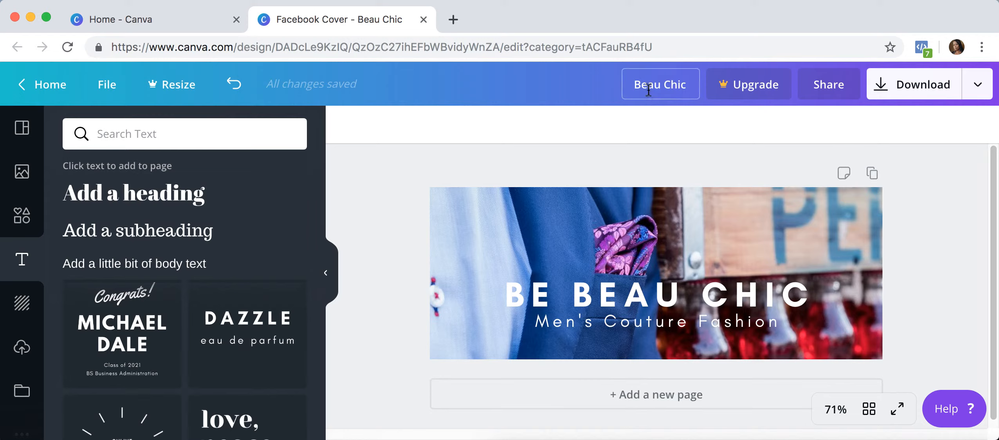
- Rename the design to "TEST Beau Chic" and check its save status
{"action": "left_click", "coordinate": [632, 86]}
{"action": "type", "text": "TEST"}
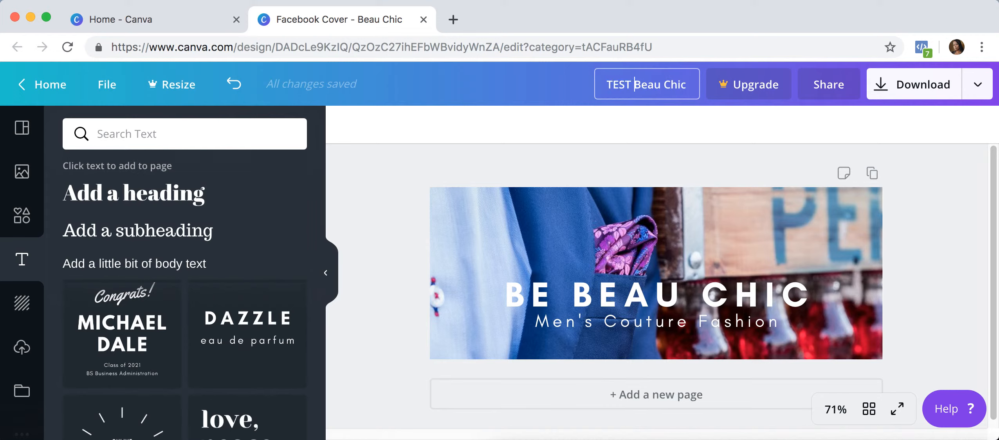
{"action": "left_click", "coordinate": [612, 128]}
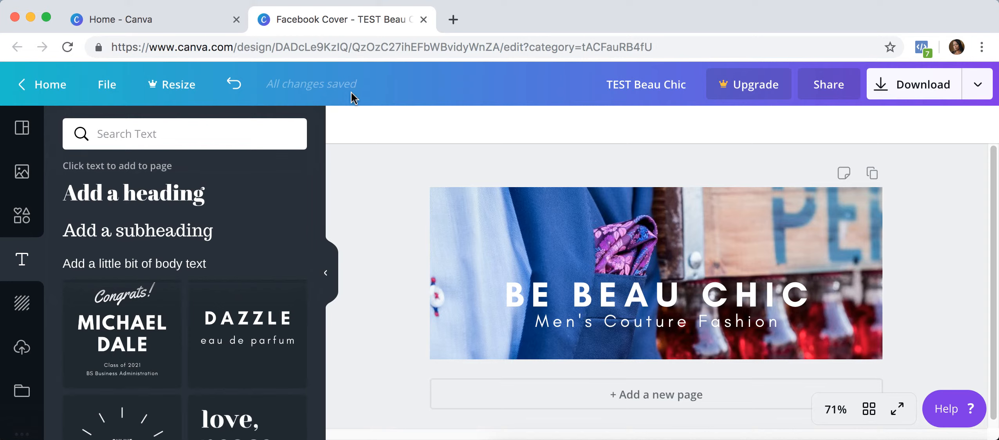
{"action": "left_click", "coordinate": [112, 92]}
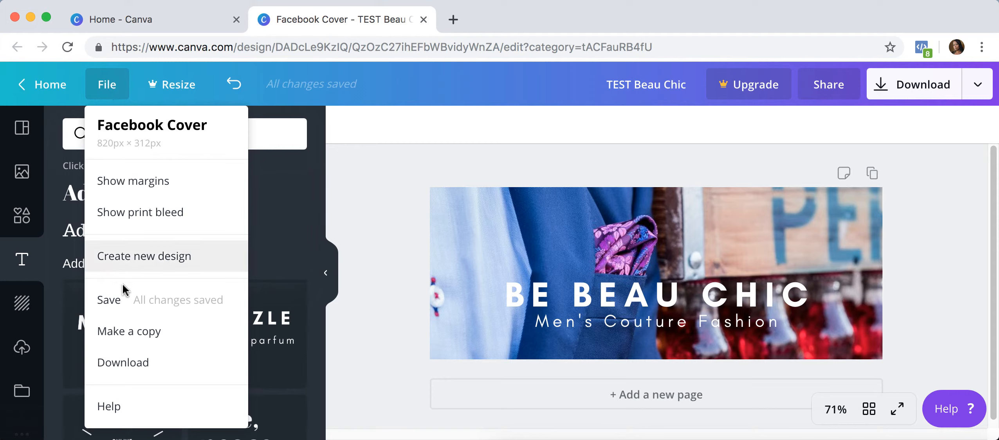
{"action": "left_click", "coordinate": [382, 182]}
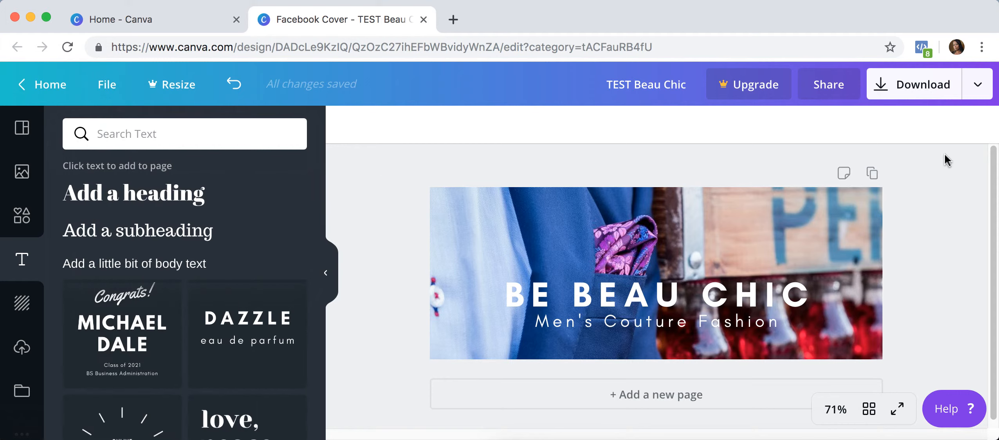
- Review the available download file types and the publishing destinations for the design
{"action": "left_click", "coordinate": [933, 98]}
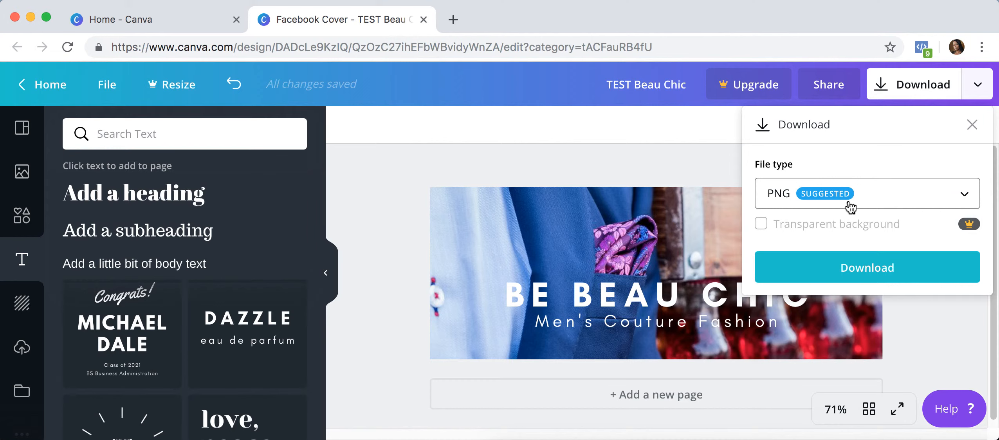
{"action": "left_click", "coordinate": [964, 197]}
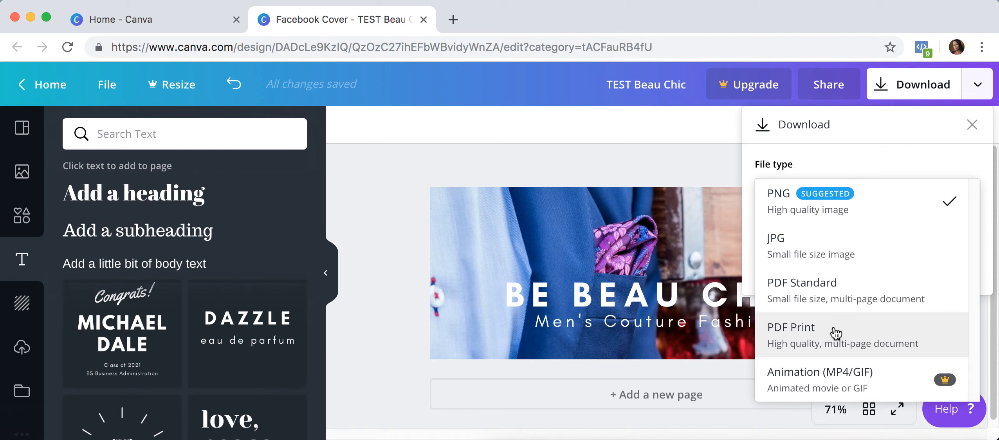
{"action": "left_click", "coordinate": [722, 142]}
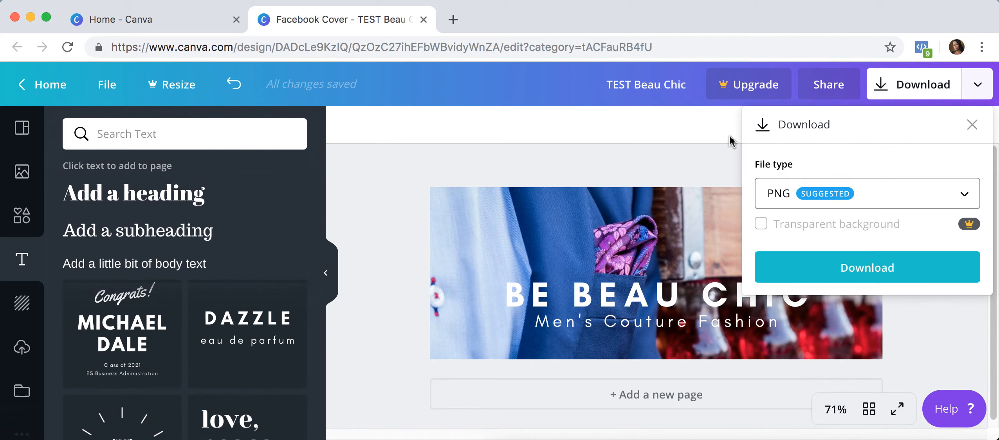
{"action": "left_click", "coordinate": [978, 93]}
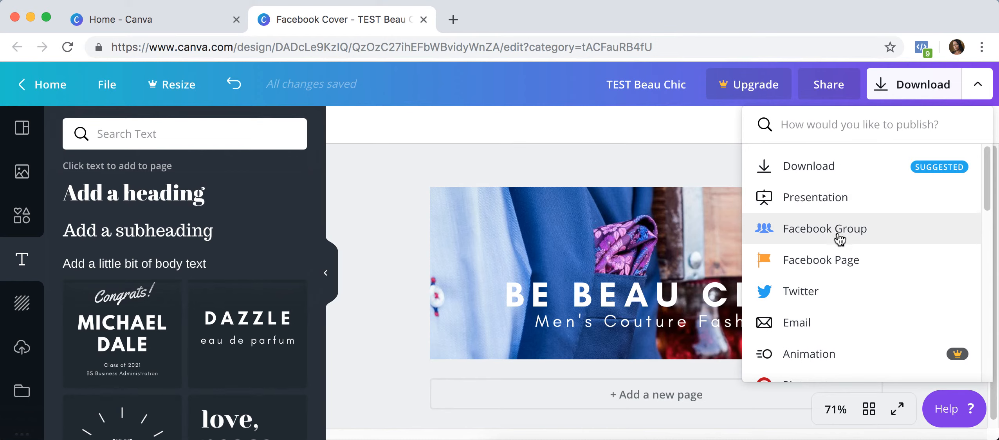
{"action": "scroll", "coordinate": [829, 340], "scroll_direction": "down", "scroll_amount": 1}
{"action": "scroll", "coordinate": [829, 340], "scroll_direction": "up", "scroll_amount": 2}
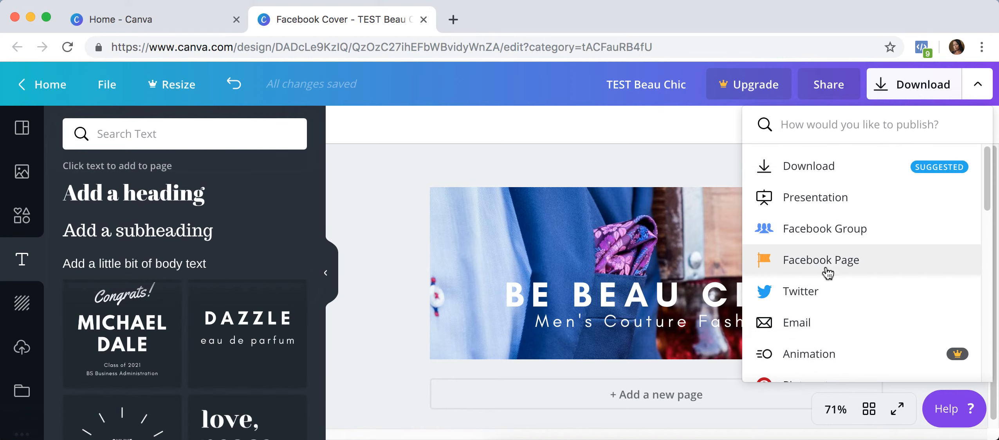
- Download the design as a PNG file and dismiss the Canva Pro trial offer
{"action": "left_click", "coordinate": [842, 168]}
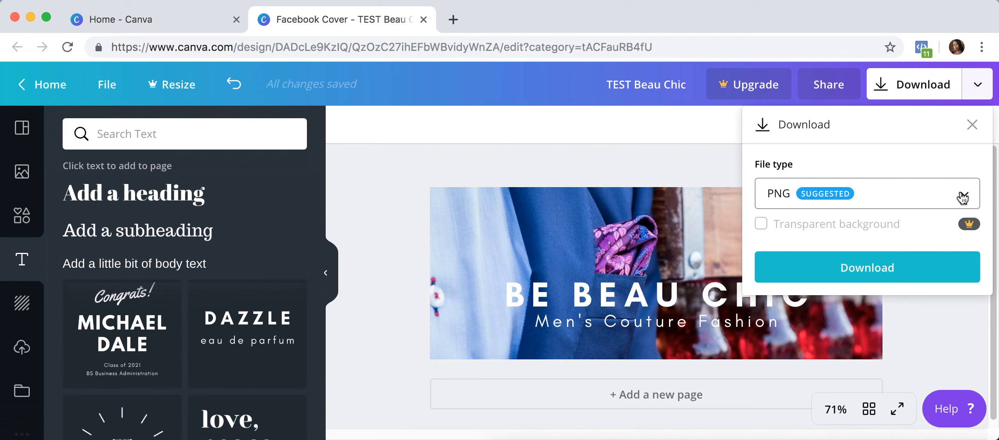
{"action": "left_click", "coordinate": [961, 197]}
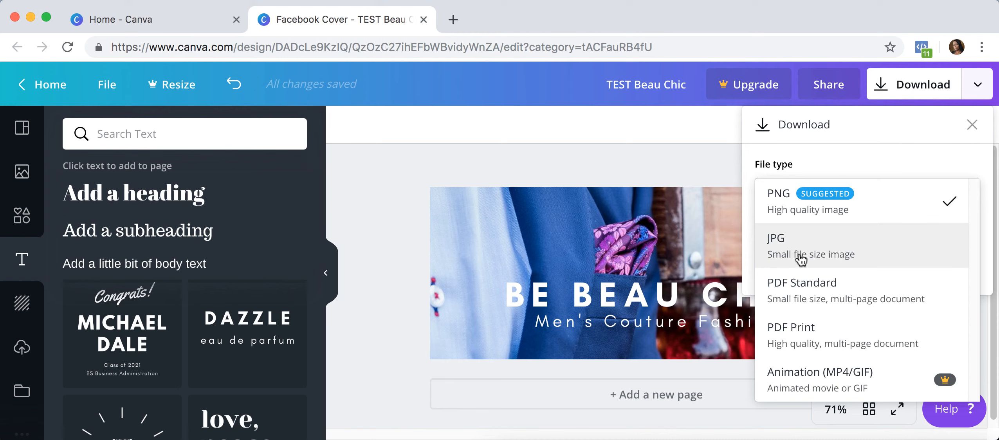
{"action": "left_click", "coordinate": [803, 207]}
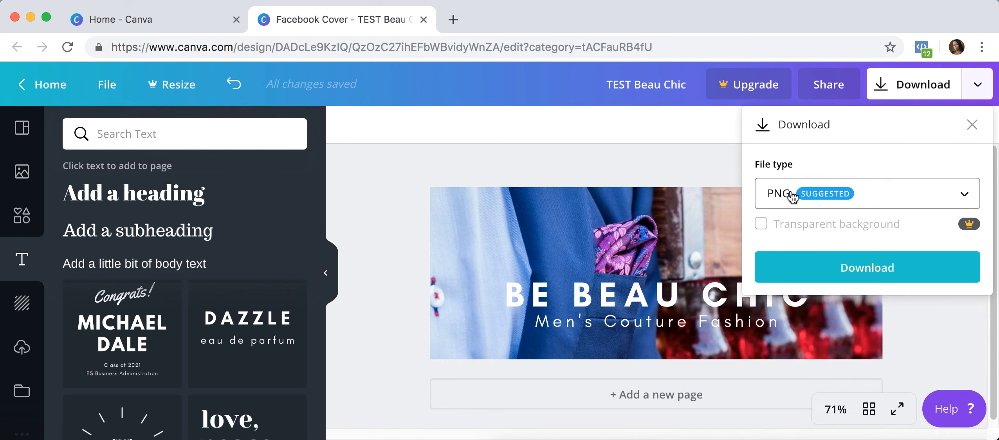
{"action": "left_click", "coordinate": [847, 274]}
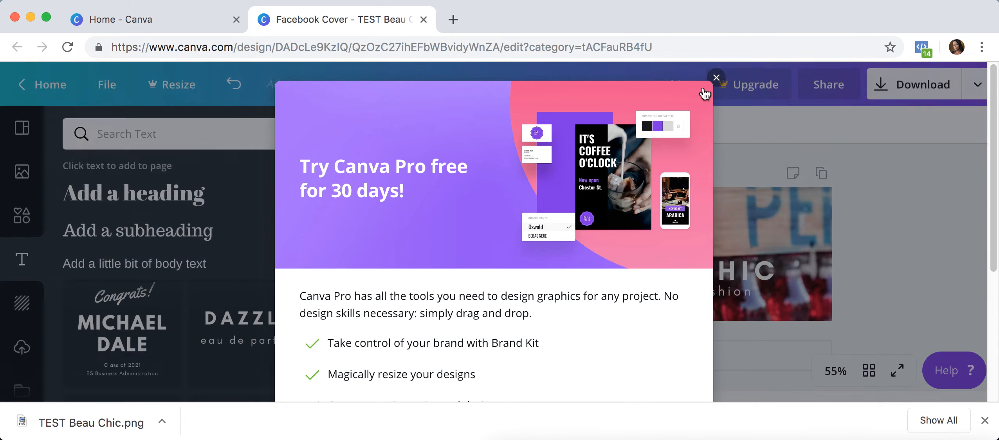
{"action": "left_click", "coordinate": [715, 78]}
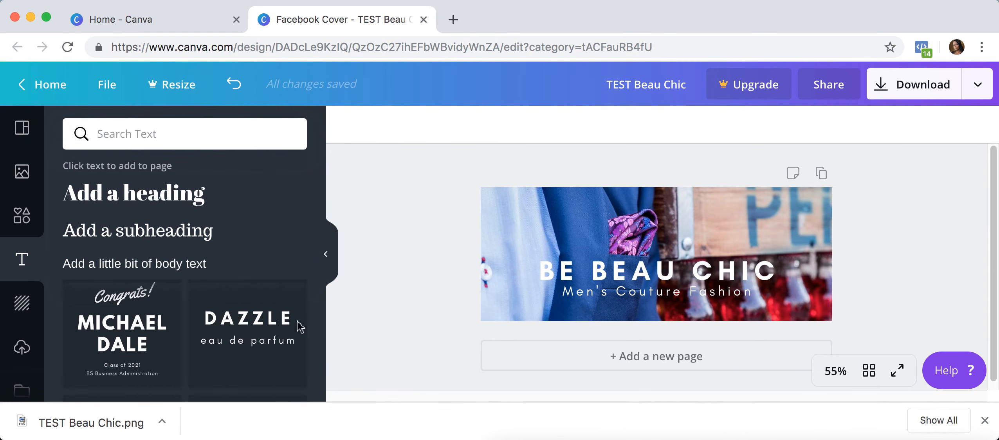
- Open the downloaded "TEST Beau Chic.png" in the image viewer and reposition its window to show the whole cover
{"action": "left_click", "coordinate": [163, 425]}
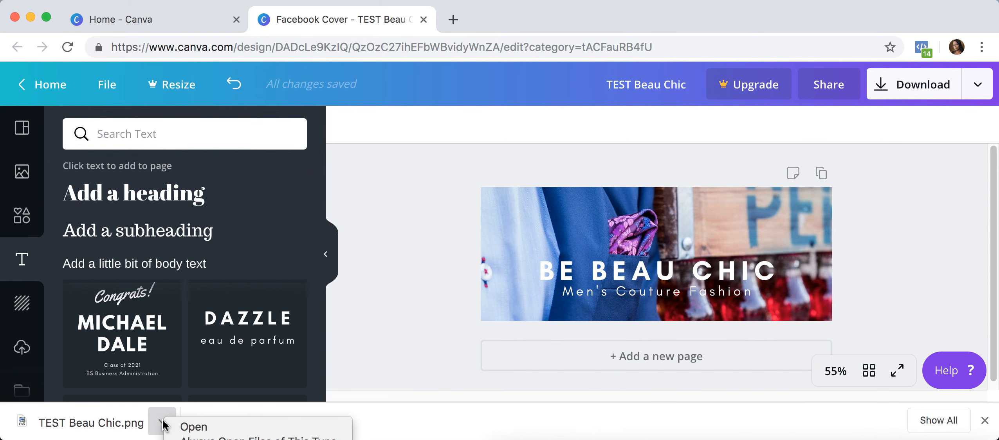
{"action": "left_click", "coordinate": [191, 427]}
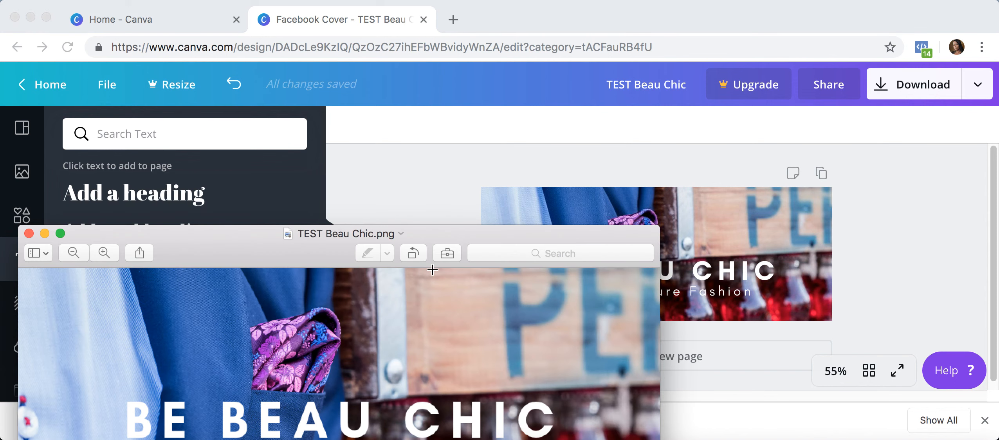
{"action": "left_click_drag", "start_coordinate": [453, 236], "coordinate": [572, 141]}
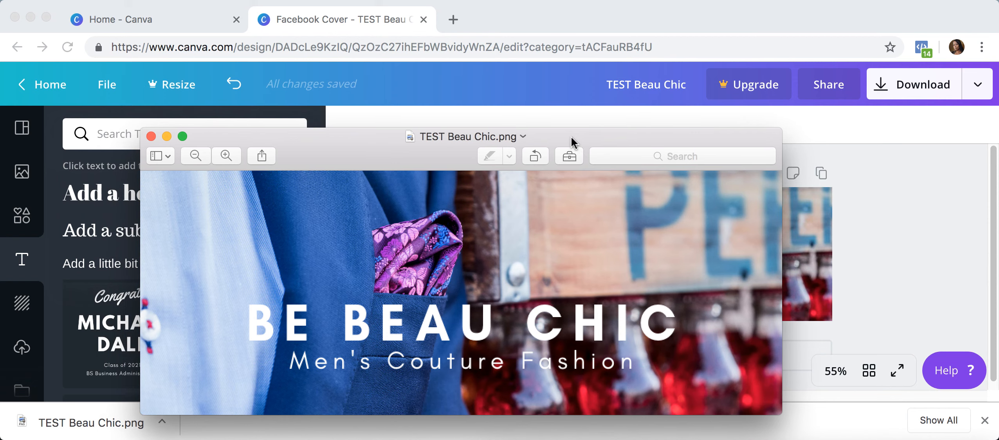